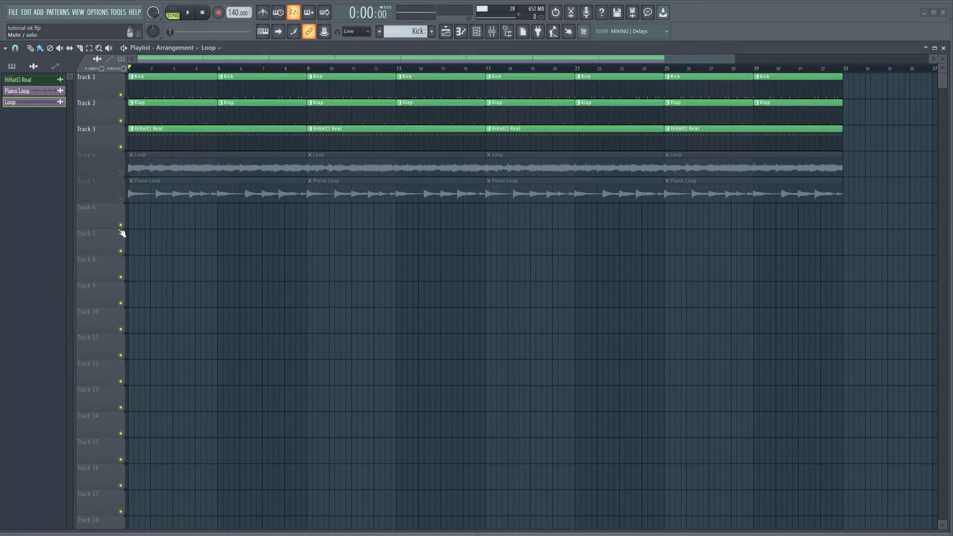
Enable the Loop on track 4, silence all the other playlist tracks and play the arrangement
left_click(124, 174)
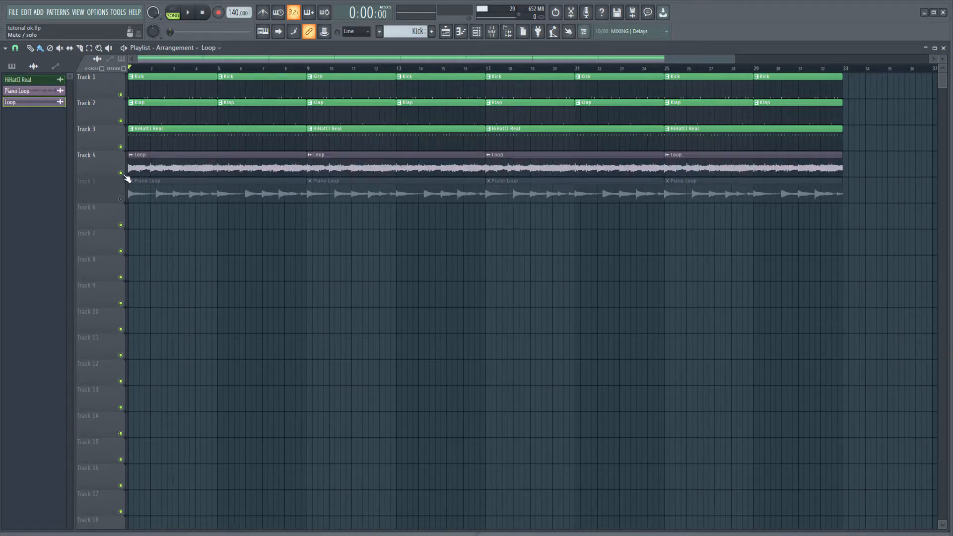
left_click(123, 148)
left_click(124, 123)
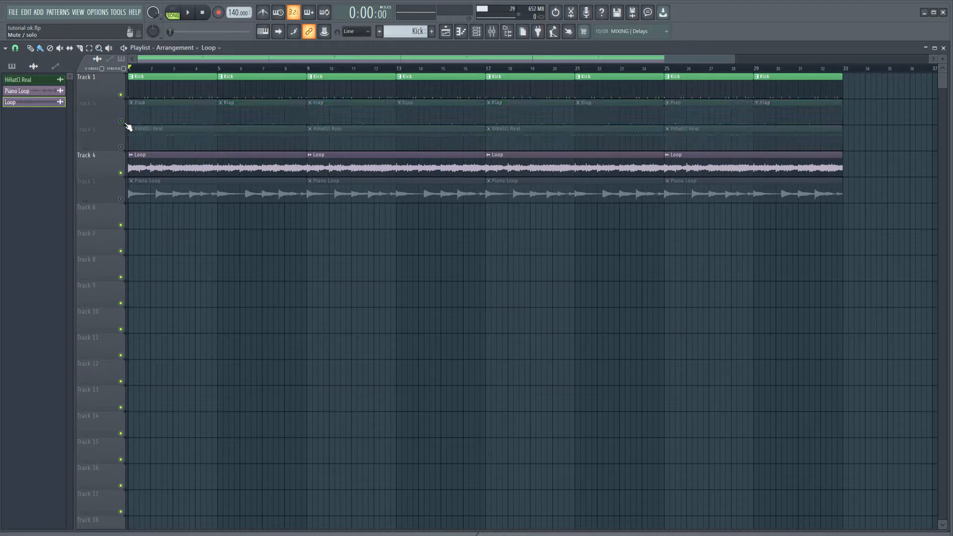
left_click(121, 95)
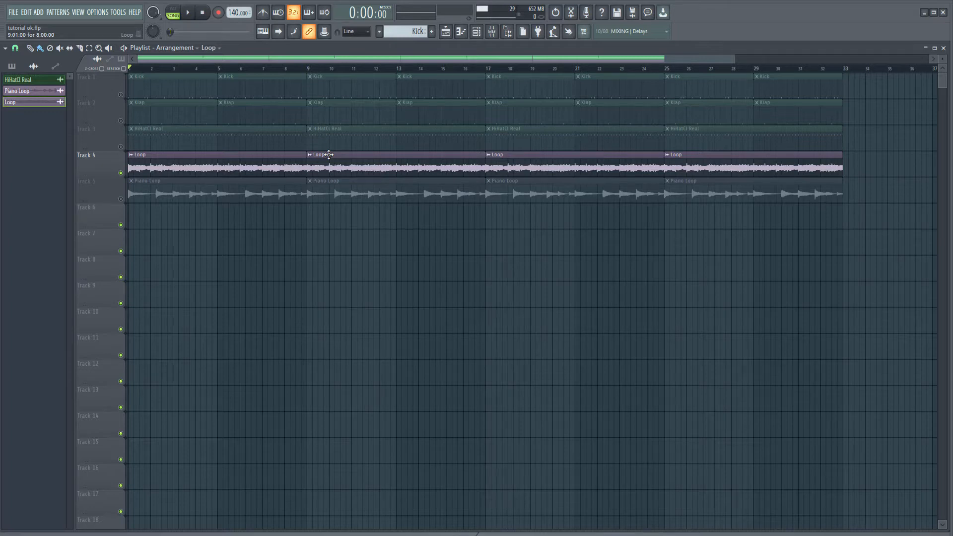
right_click(120, 199)
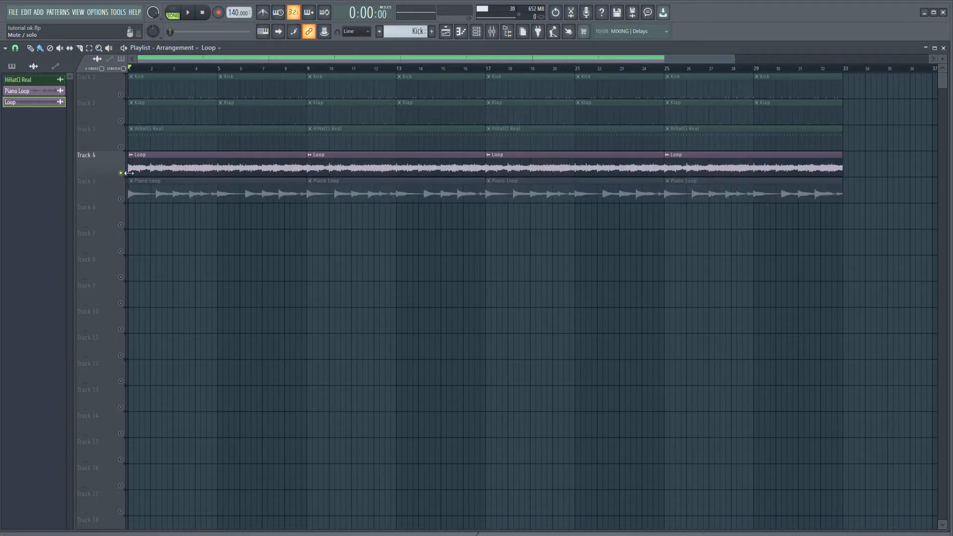
left_click(125, 173)
left_click(188, 13)
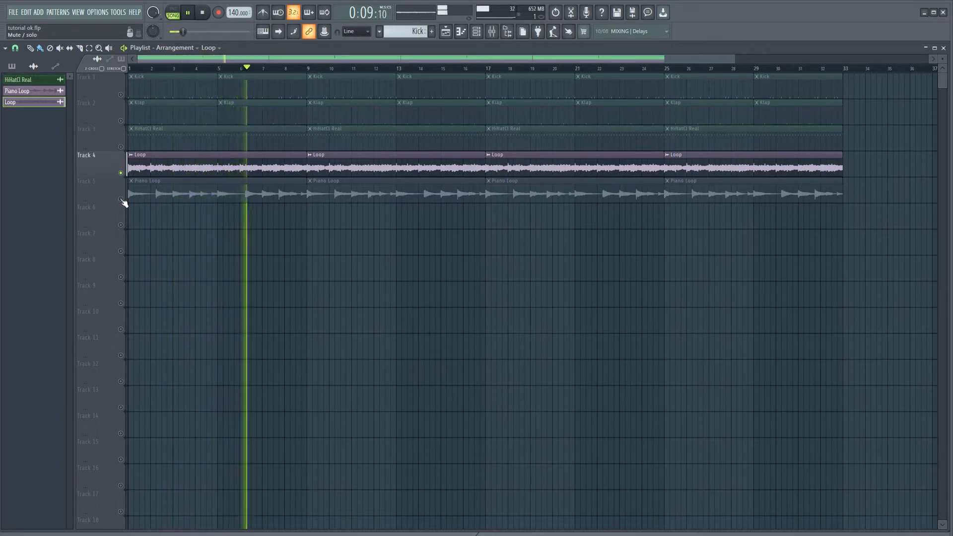
Bring the Kick, Klap and HiHat tracks back in alongside the Loop and stop playback
right_click(121, 147)
right_click(120, 147)
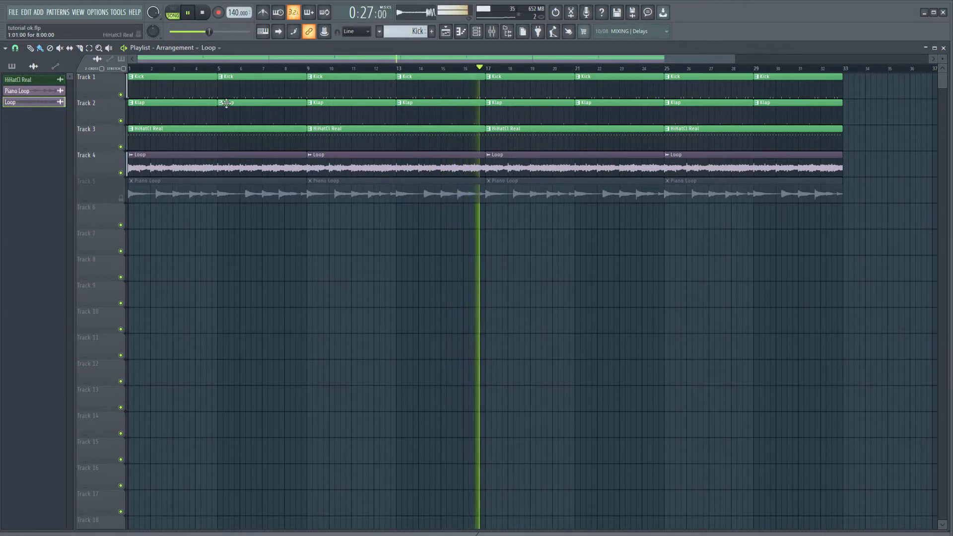
key("space")
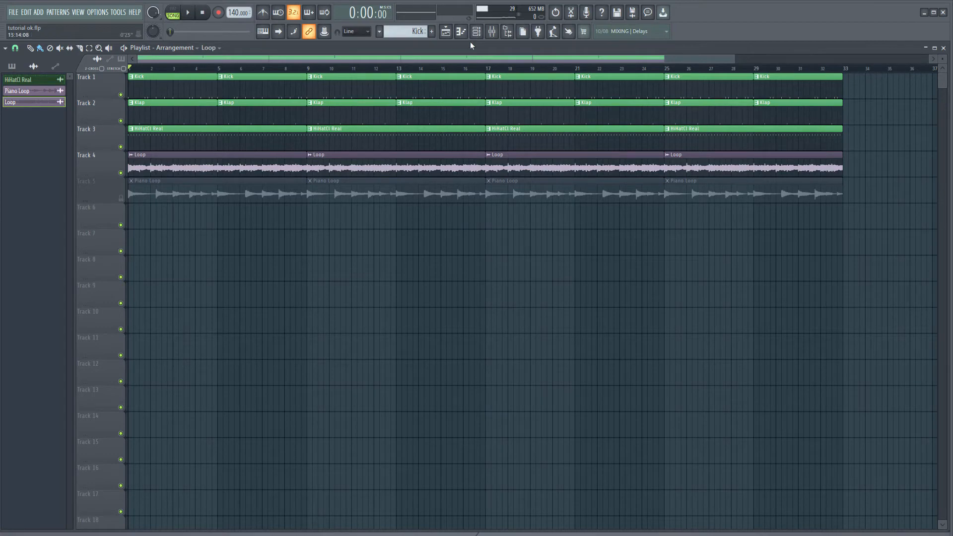
Show the mixer and open the Auto-Key plugin on the Master track
left_click(485, 31)
left_click(485, 30)
left_click(491, 32)
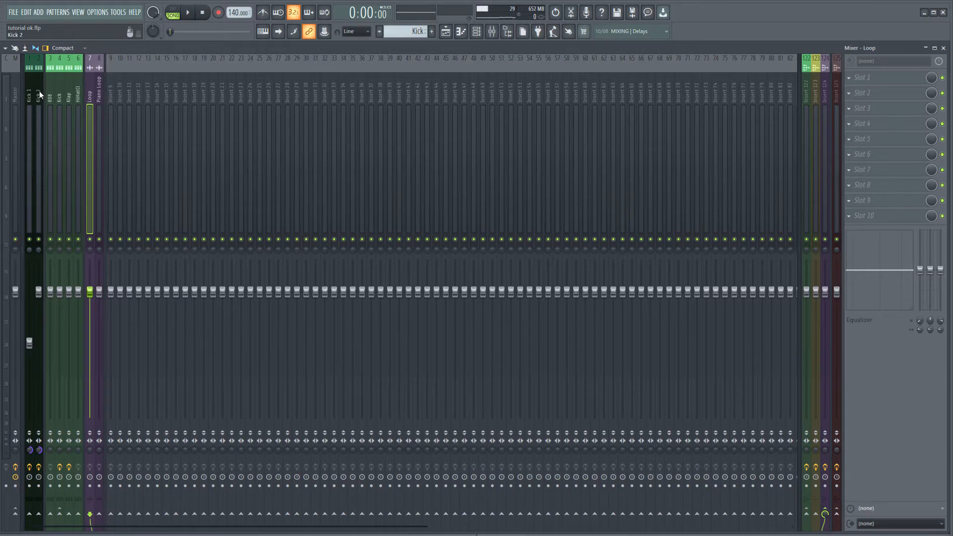
left_click(11, 96)
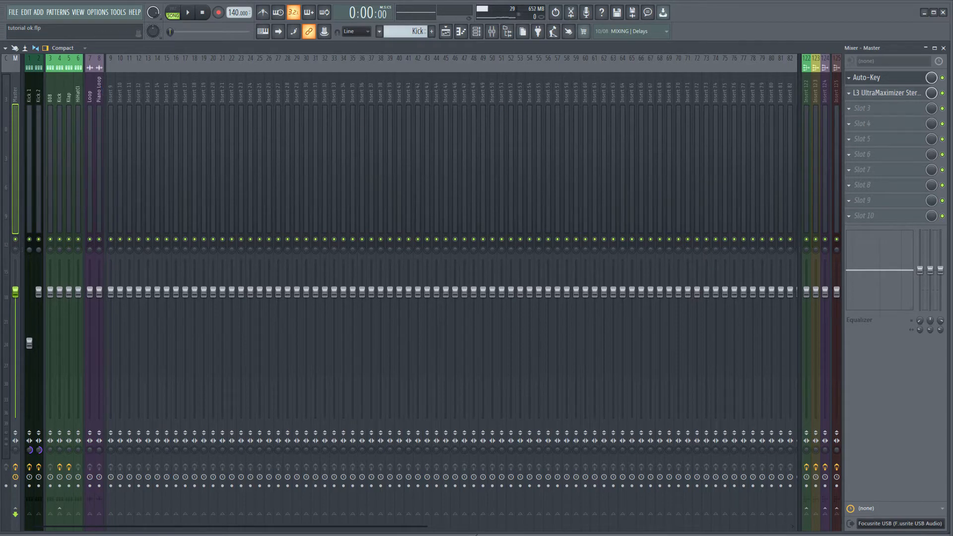
left_click(881, 77)
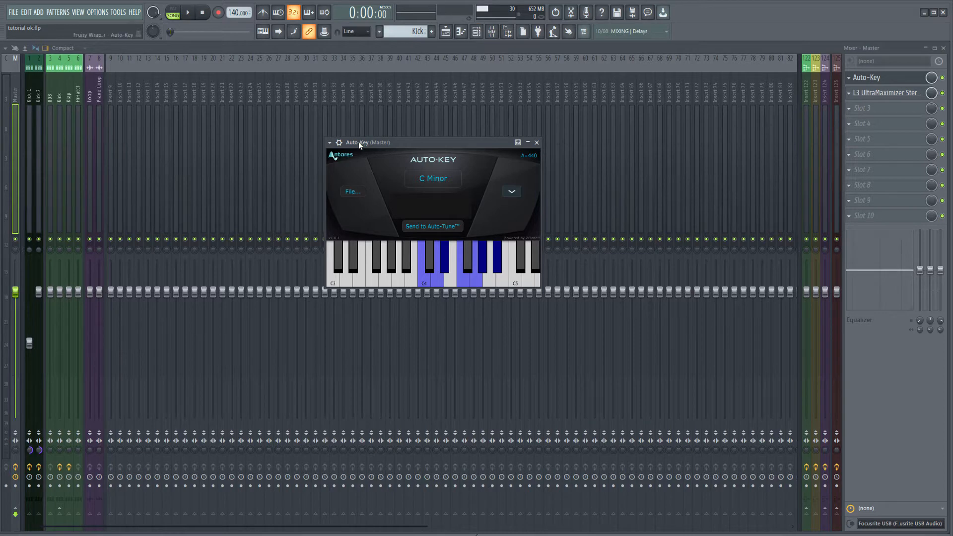
Detach the Auto-Key window, close the mixer and place Auto-Key over the empty playlist area below the tracks
left_click(330, 143)
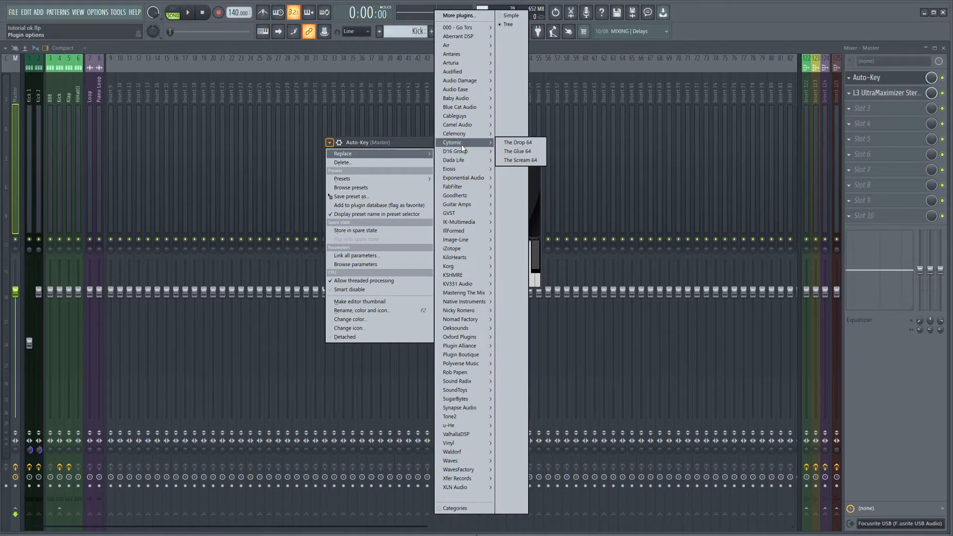
left_click(388, 143)
left_click(329, 143)
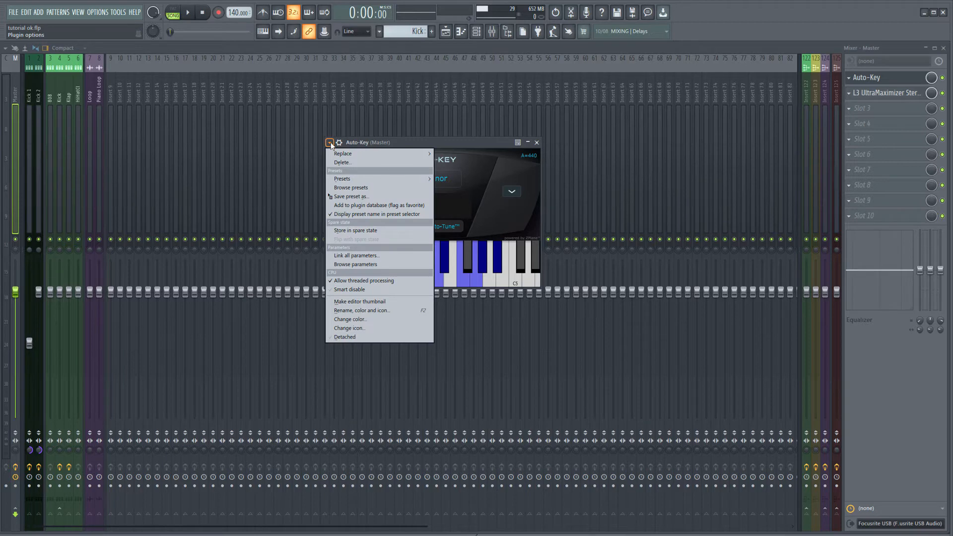
left_click(355, 337)
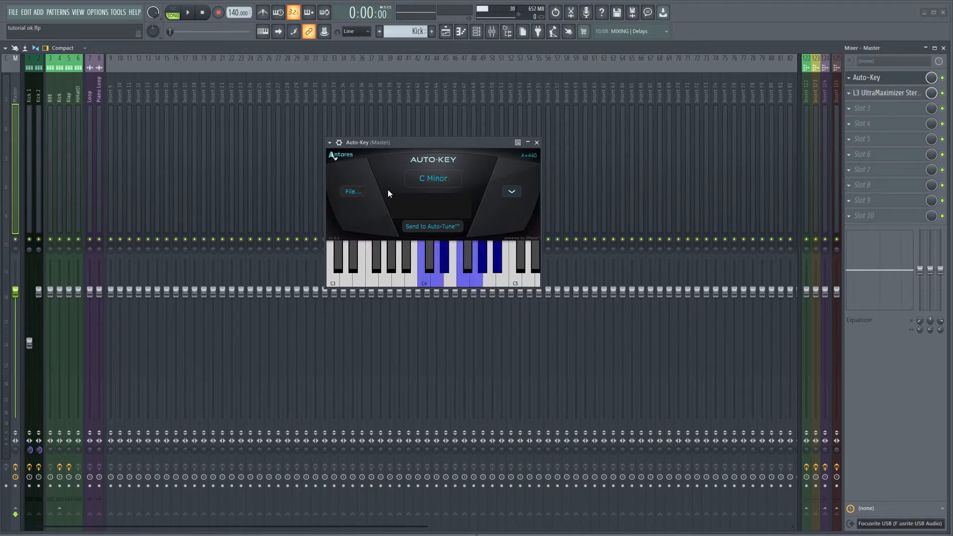
left_click(943, 48)
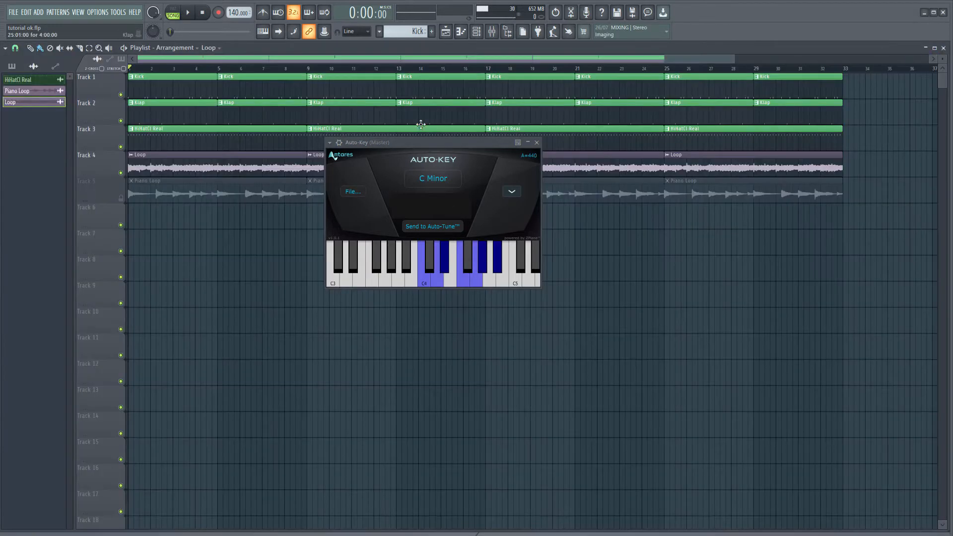
left_click_drag(392, 143, 598, 259)
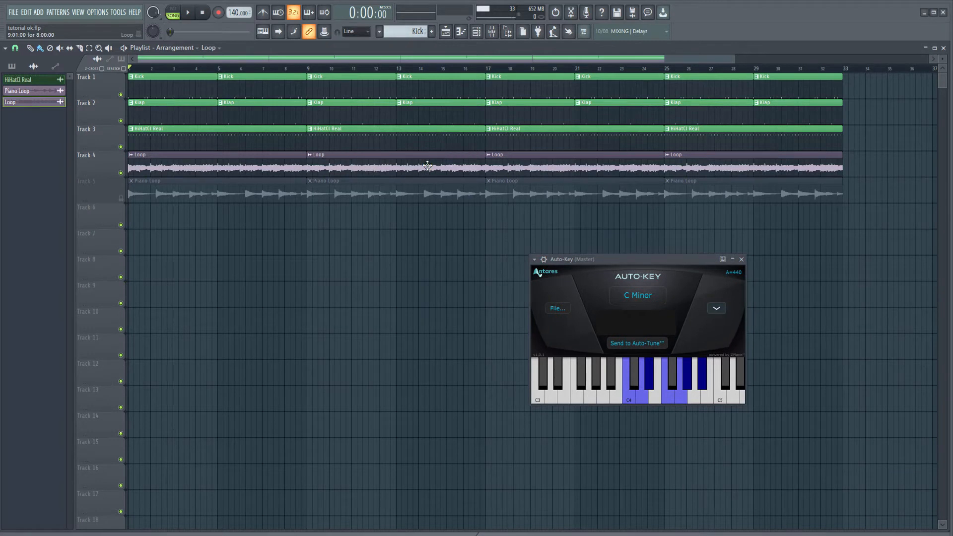
Open the Loop clip's sampler settings, place the window beside Auto-Key and make it detached
double_click(427, 165)
left_click_drag(637, 144, 287, 198)
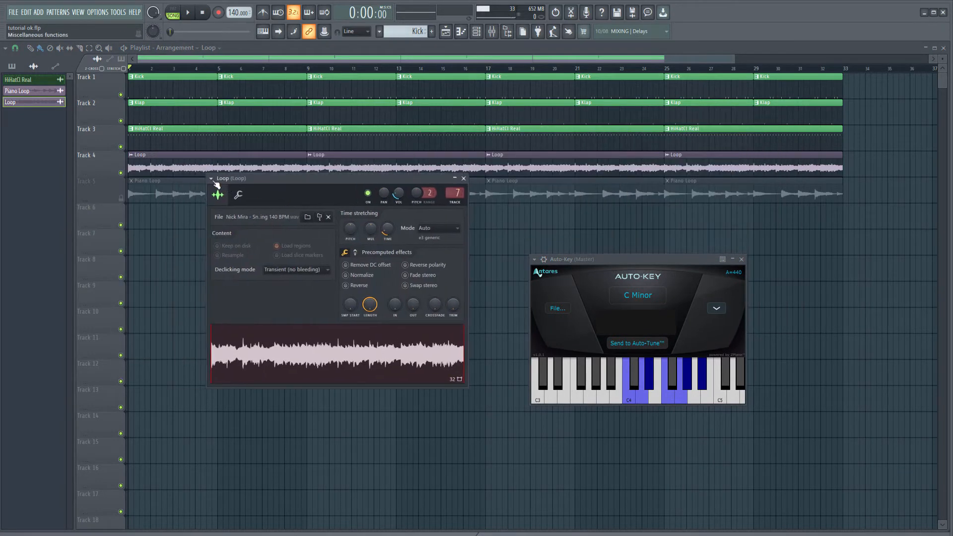
left_click(212, 179)
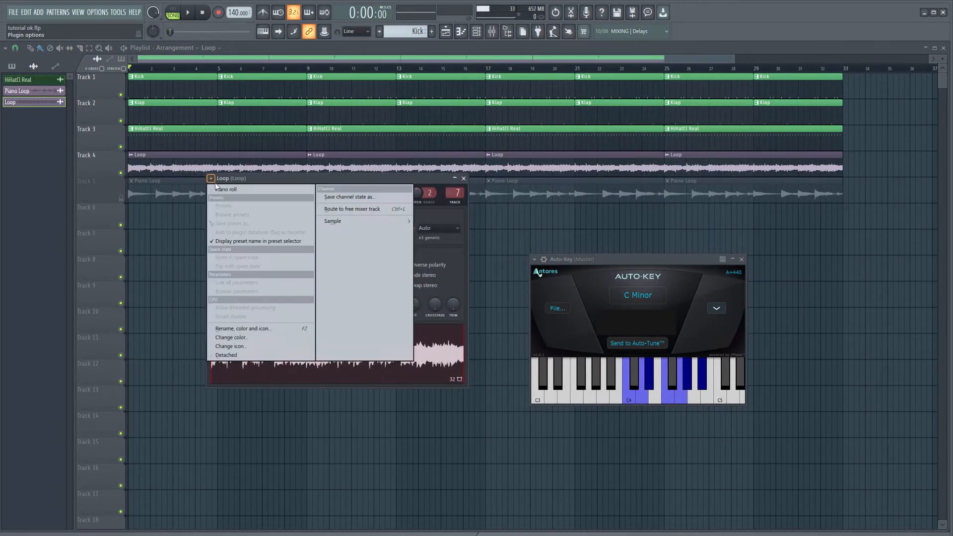
left_click(263, 354)
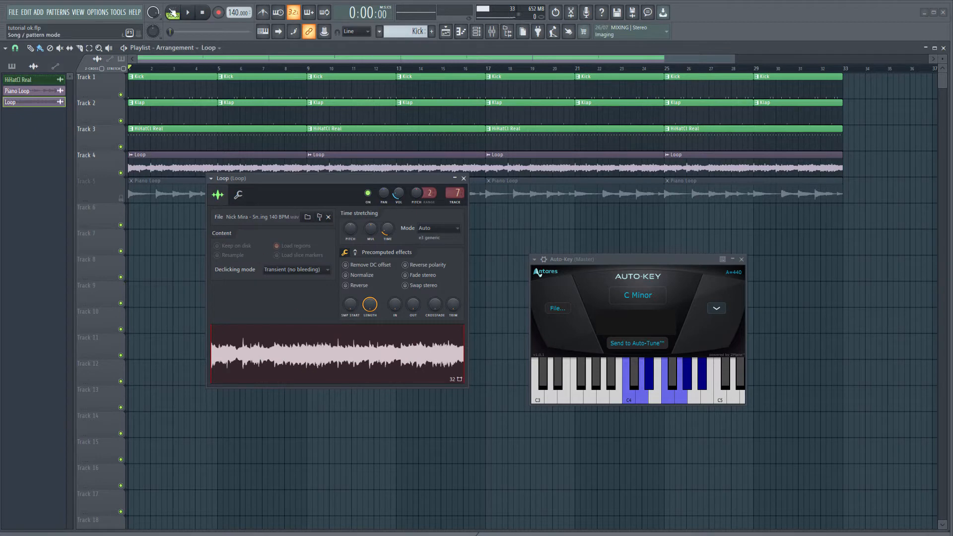
Play the song, lower the Loop's time-stretching pitch to -10 cents and run Auto-Key's detection again
left_click(193, 16)
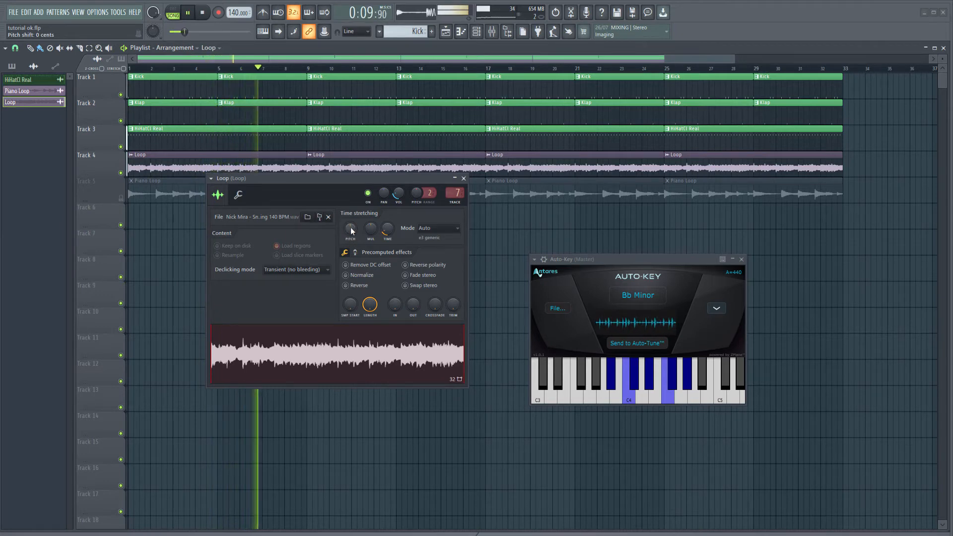
left_click_drag(350, 228, 350, 230)
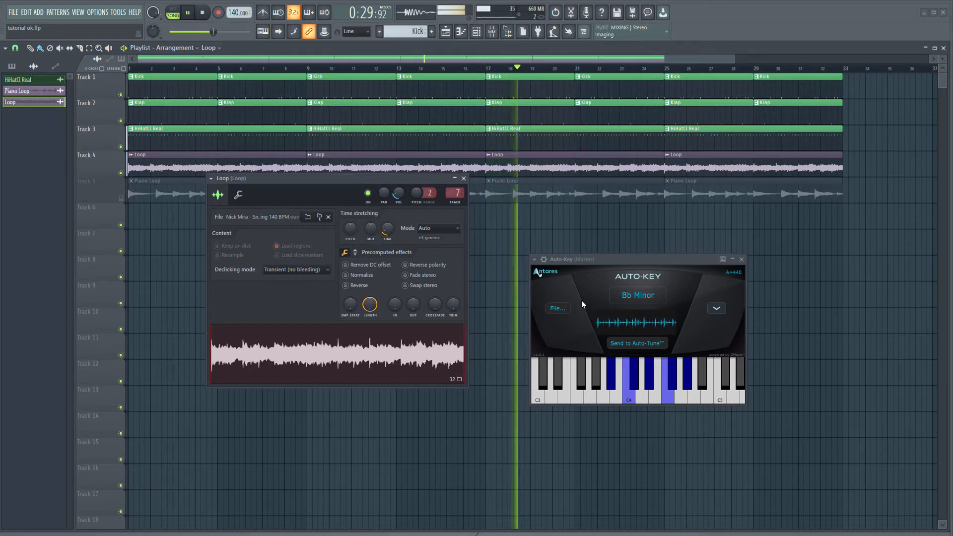
left_click(636, 292)
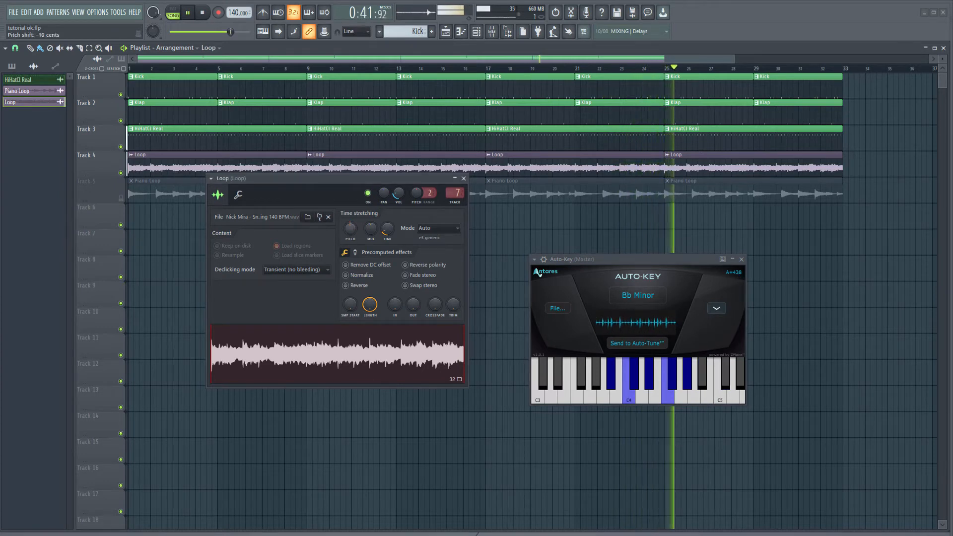
Lower the Loop's pitch further, re-run Auto-Key's detection until the reference tuning is A=432, and stop playback
left_click_drag(350, 228, 350, 229)
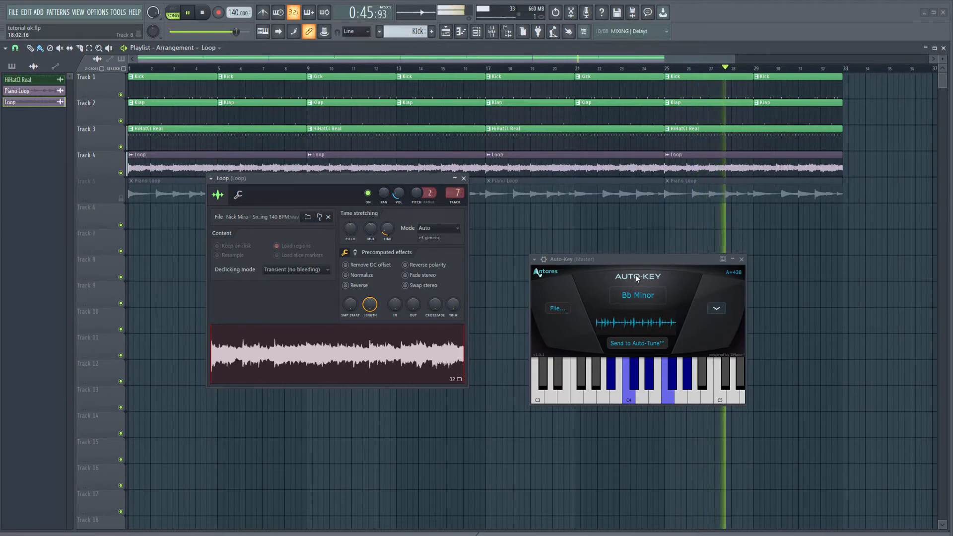
left_click(640, 295)
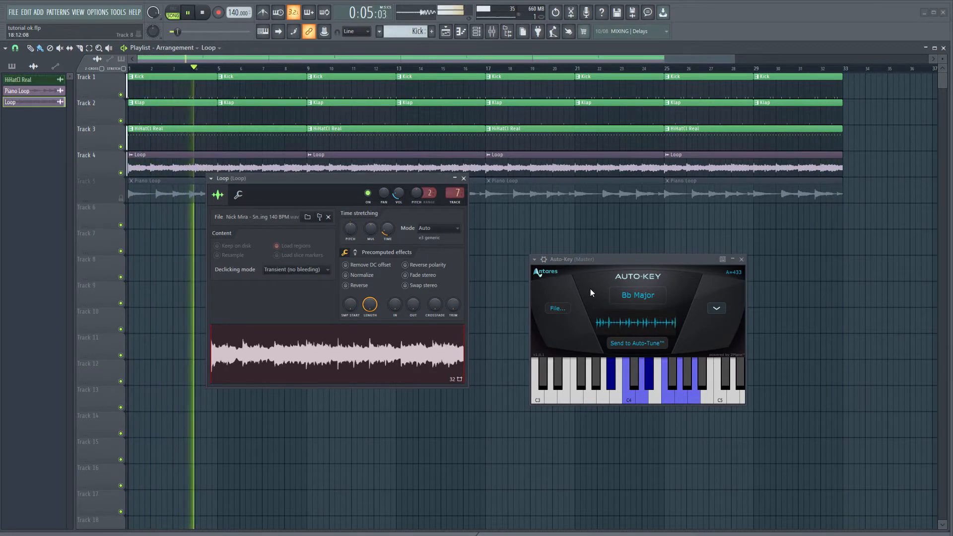
left_click(612, 295)
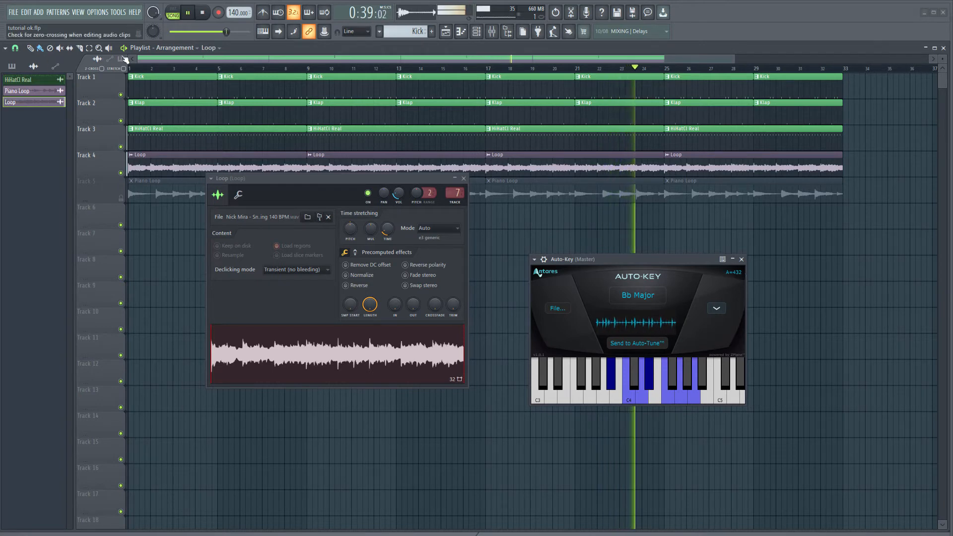
key("space")
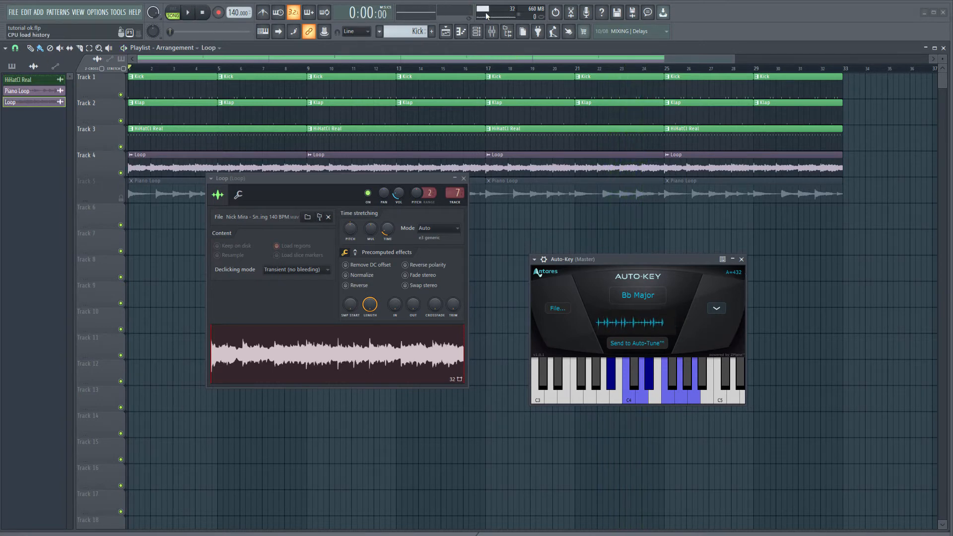
Show the channel rack and add the 432Hz Piano as a new instrument channel
left_click(476, 31)
left_click(172, 475)
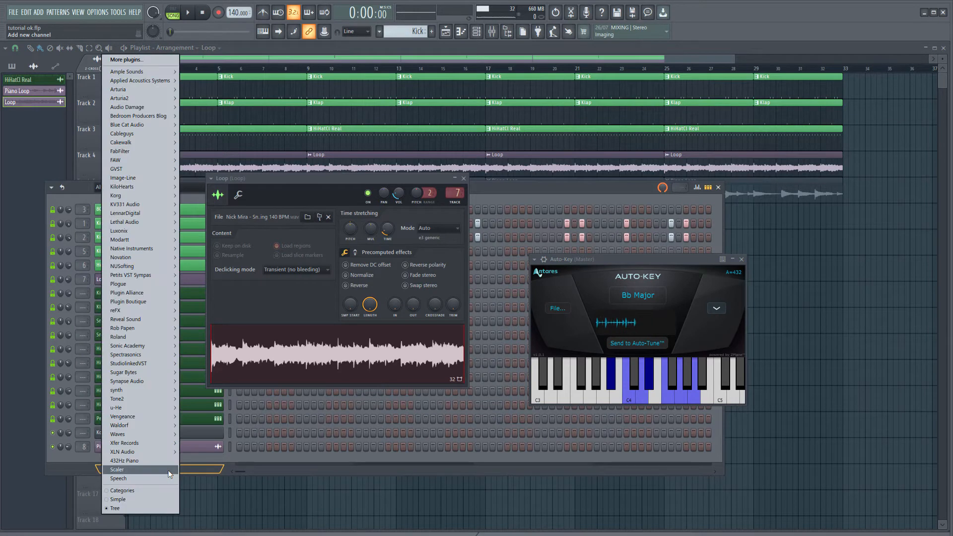
left_click(170, 464)
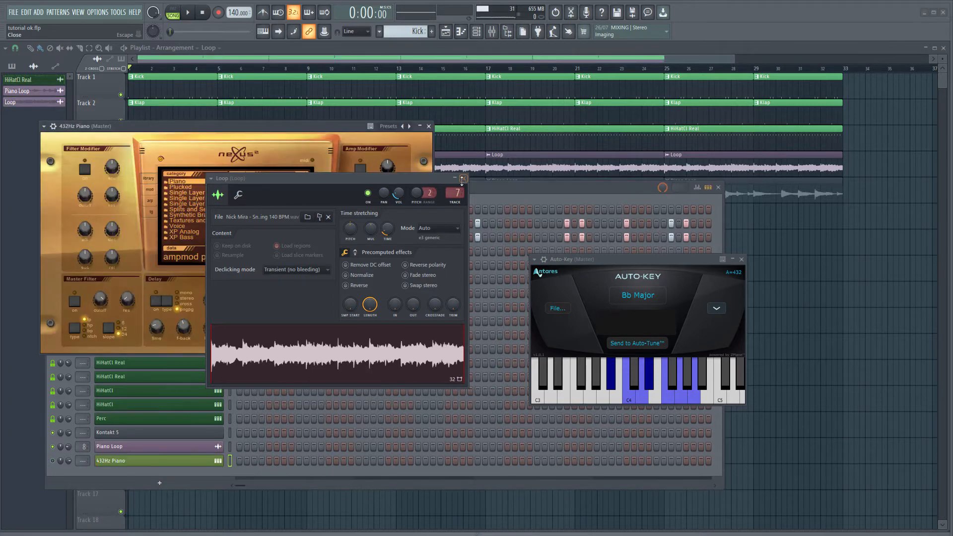
Compare the 432Hz Piano's system page with its preset library, checking the master tuning and quality options
left_click(322, 212)
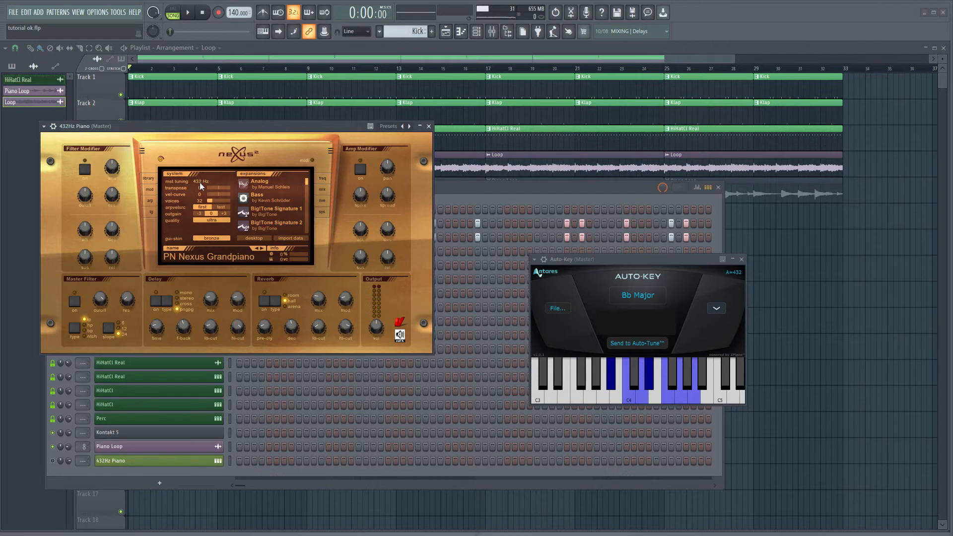
left_click(148, 179)
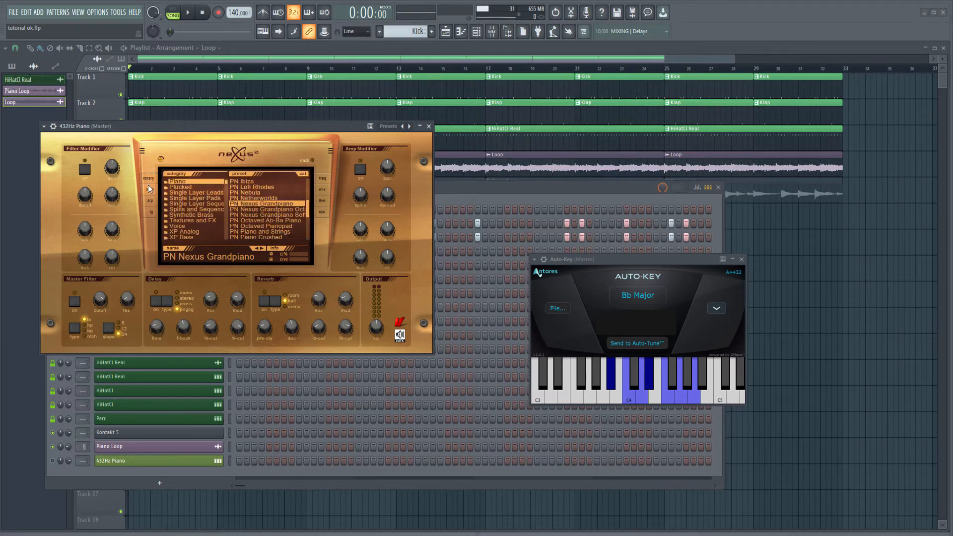
left_click(322, 212)
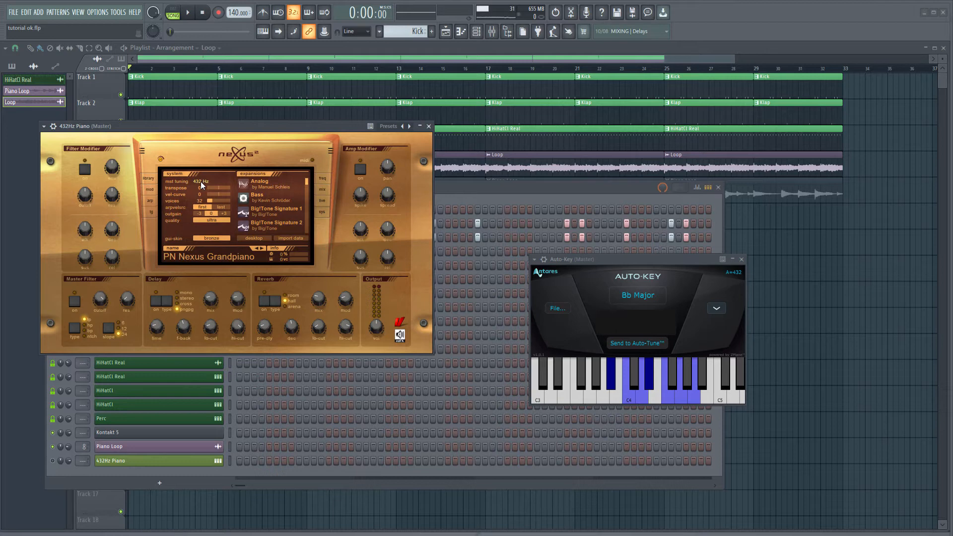
left_click(208, 222)
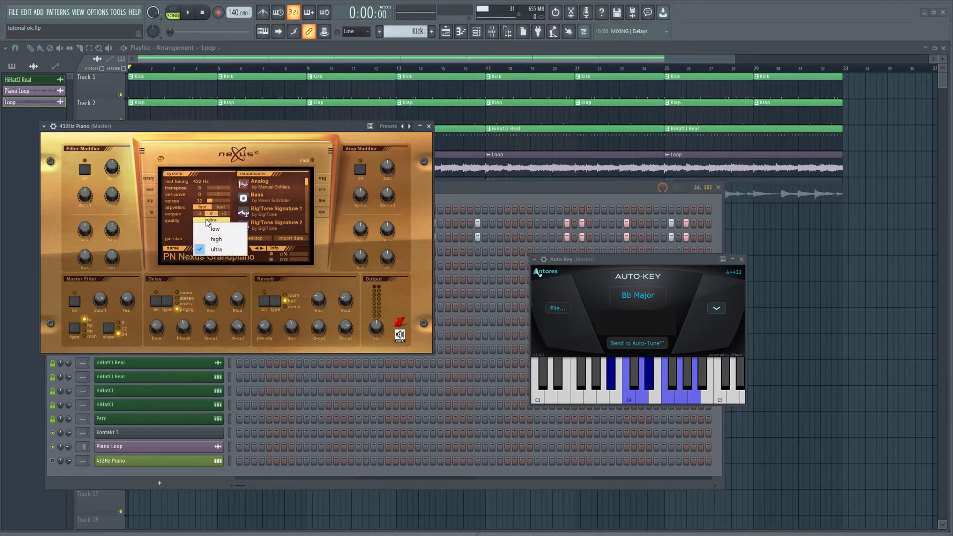
left_click(168, 233)
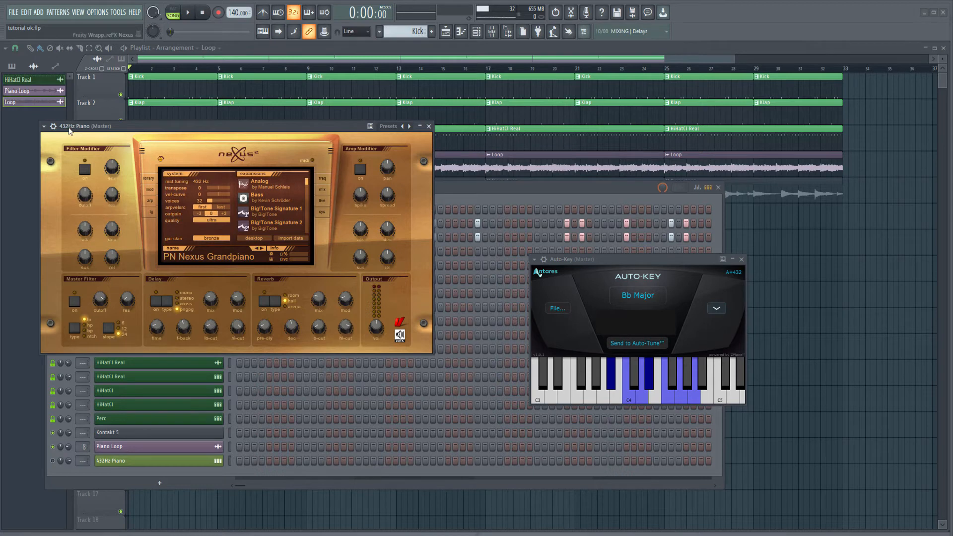
Return the 432Hz Piano to its preset library, view its channel-state saving option and close the plugin window
left_click(147, 178)
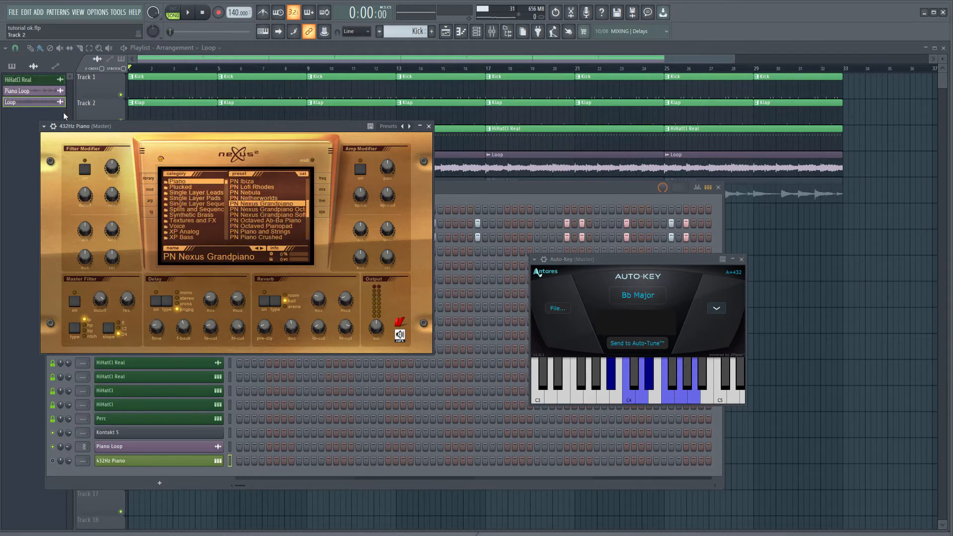
left_click(44, 127)
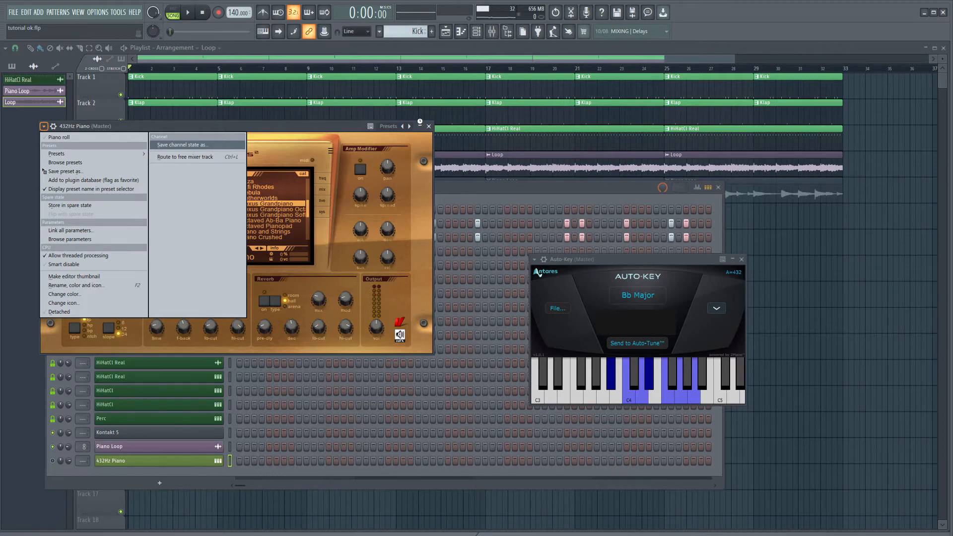
left_click(429, 126)
left_click(428, 127)
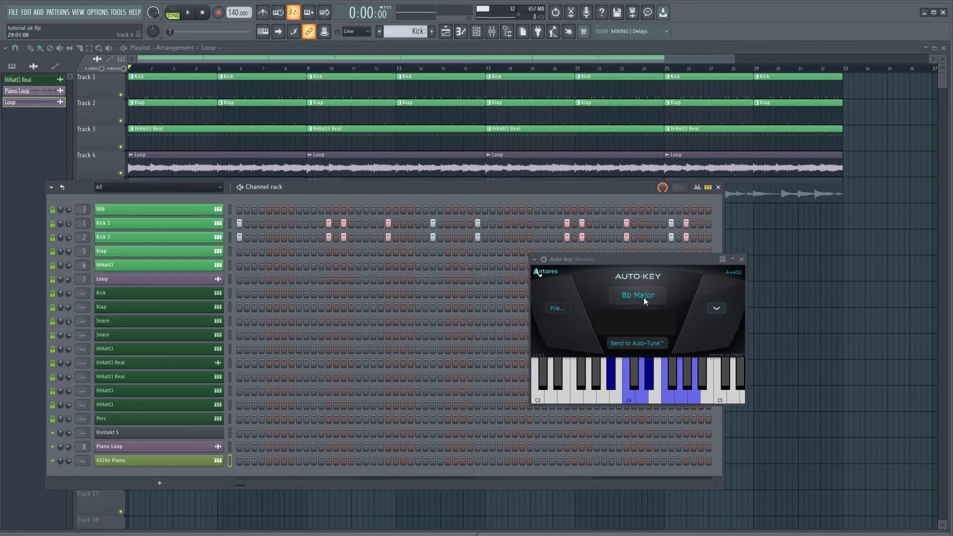
Play the beat, check the master tuning on the 432Hz Piano's system page, close the plugin and stop playback
key("space")
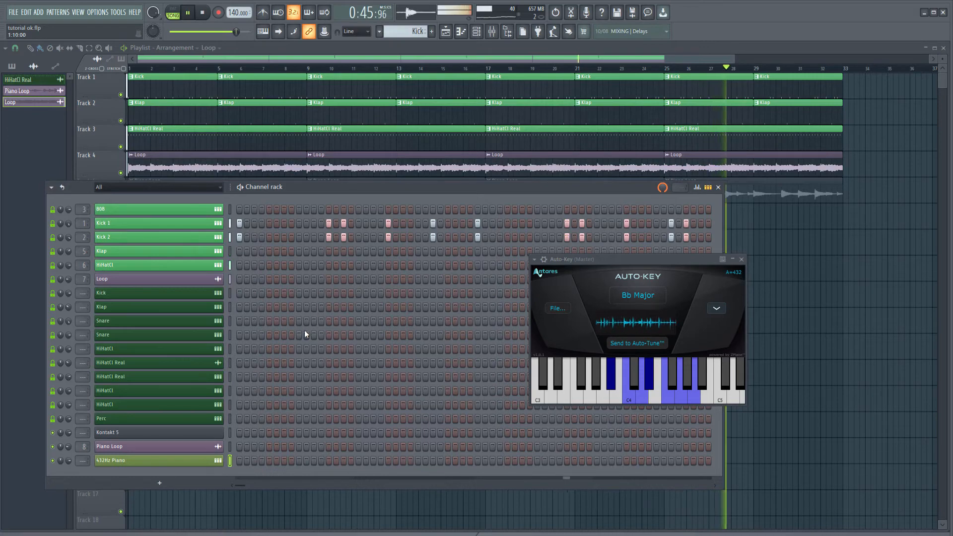
left_click(155, 464)
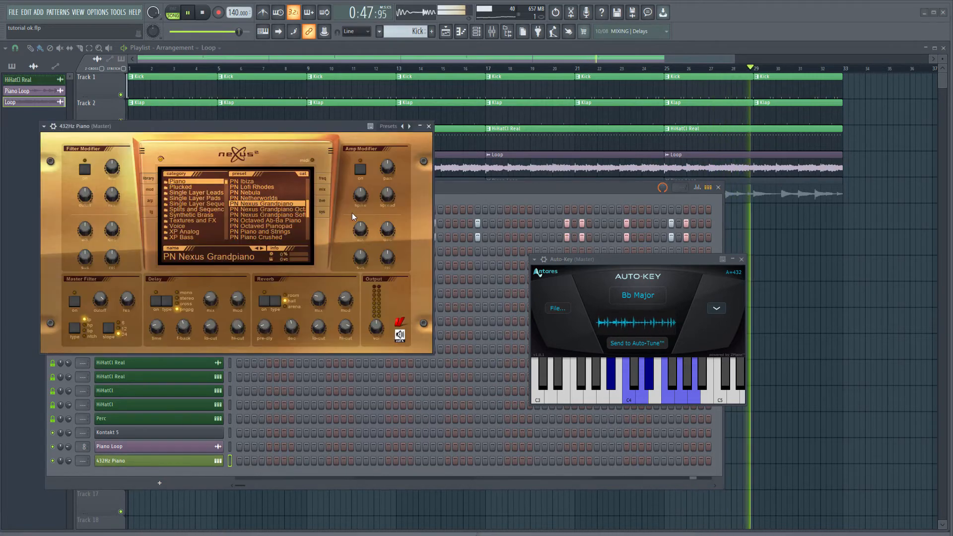
left_click(322, 212)
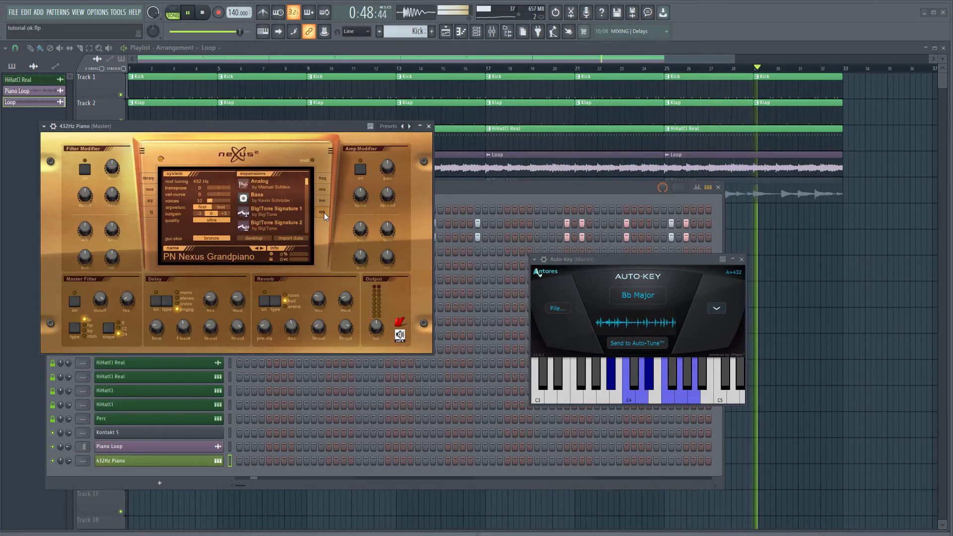
left_click(429, 126)
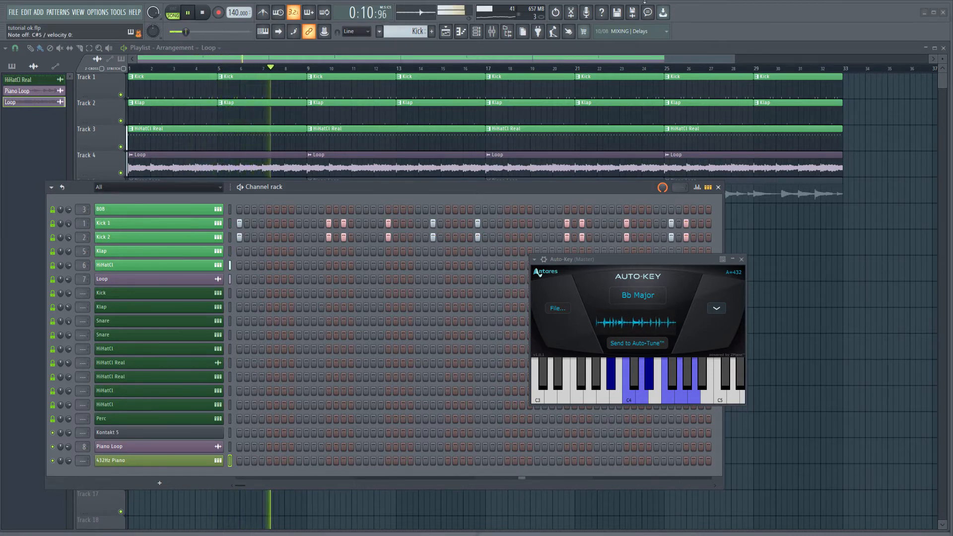
left_click(203, 13)
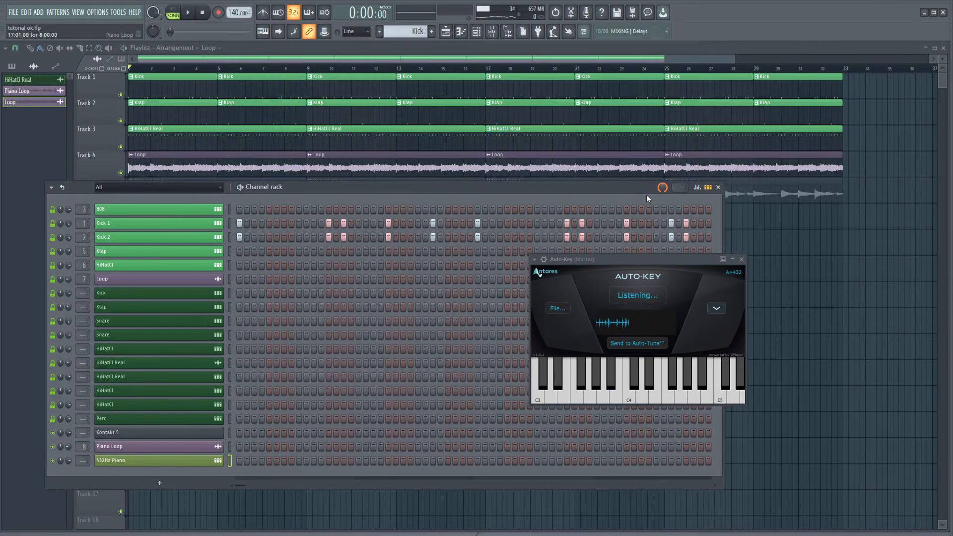
left_click(742, 259)
key("F6")
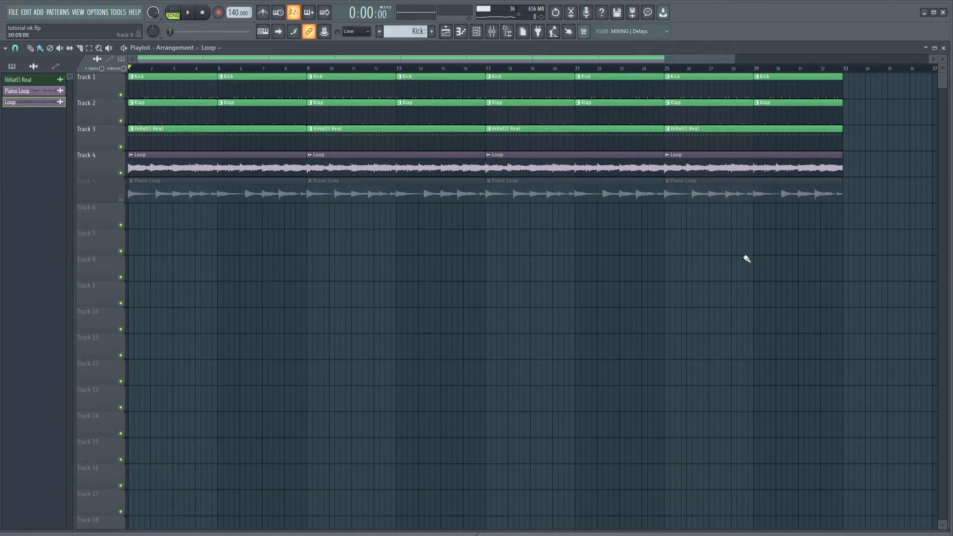
left_click(121, 198)
left_click(120, 172)
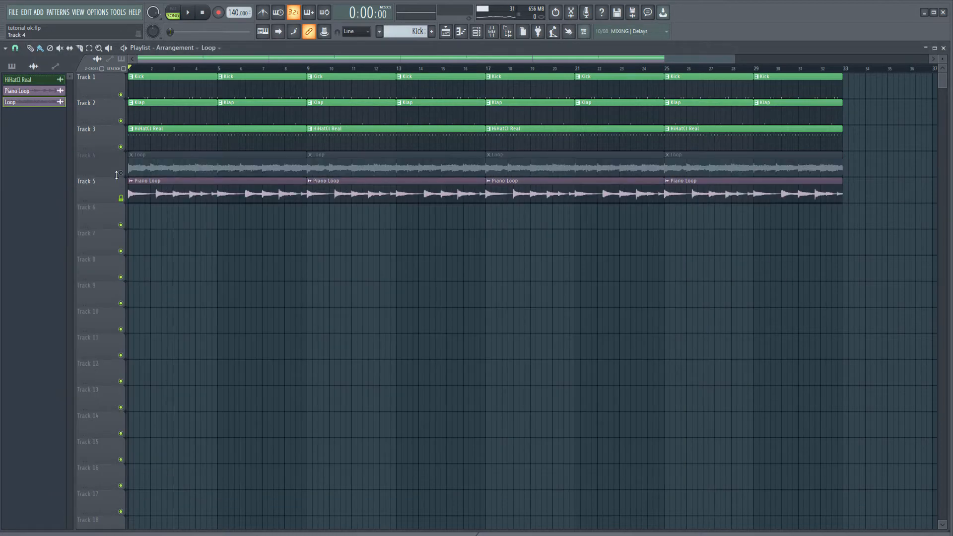
double_click(157, 191)
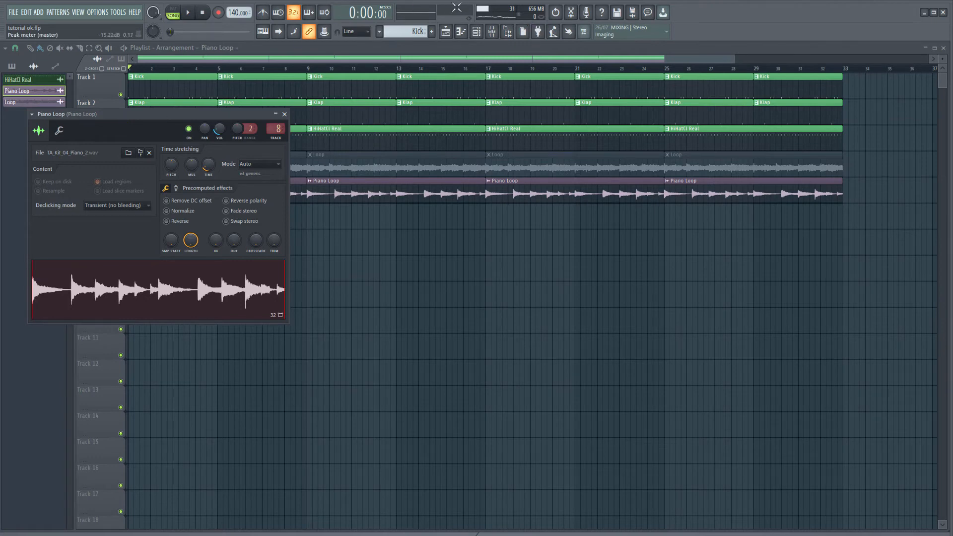
Show the channel rack, reopen Auto-Key from the mixer's Master track, restart its key detection and close the mixer
left_click(475, 31)
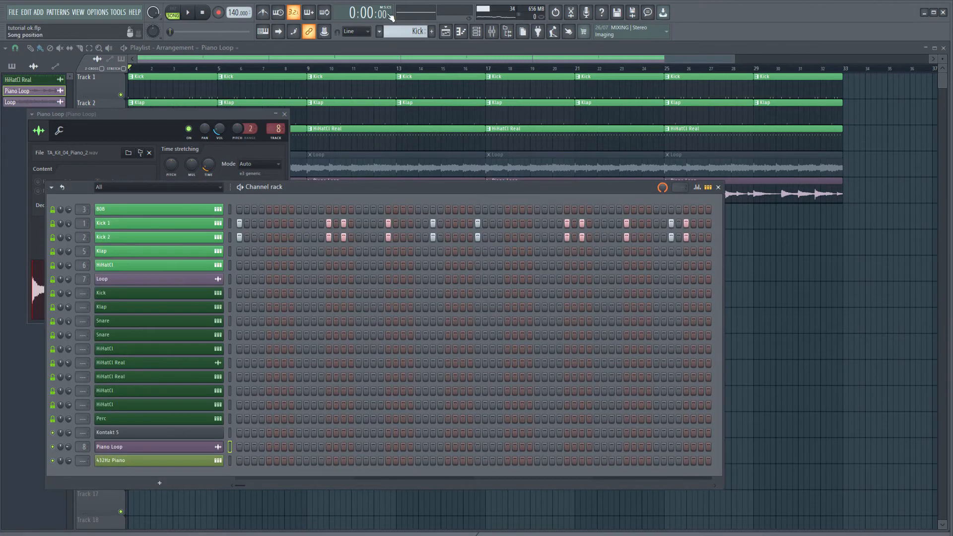
left_click(491, 32)
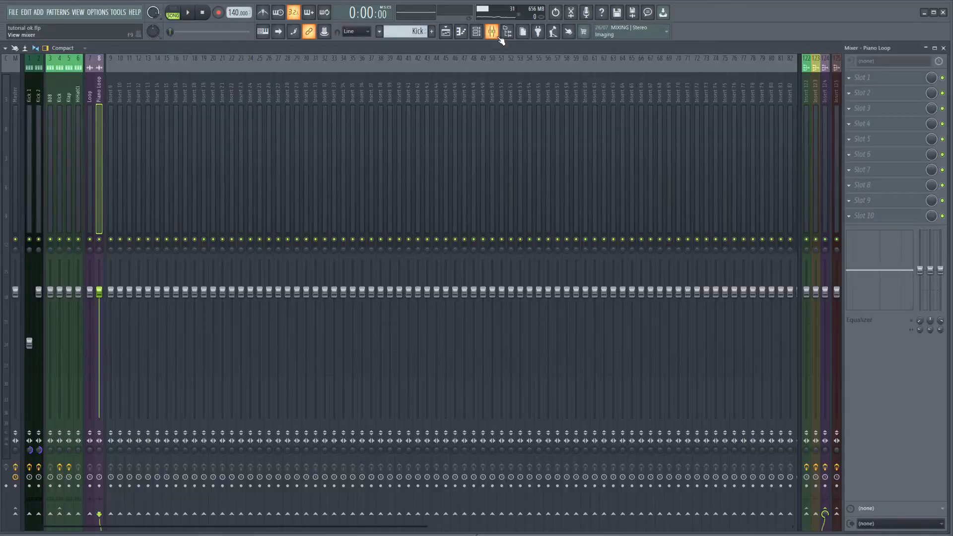
left_click(18, 118)
left_click(891, 79)
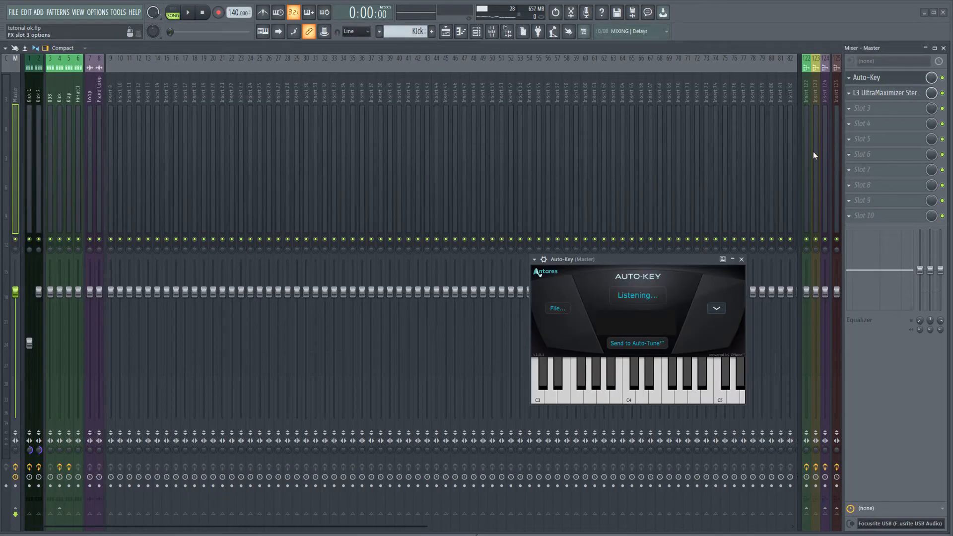
left_click_drag(602, 259, 602, 258)
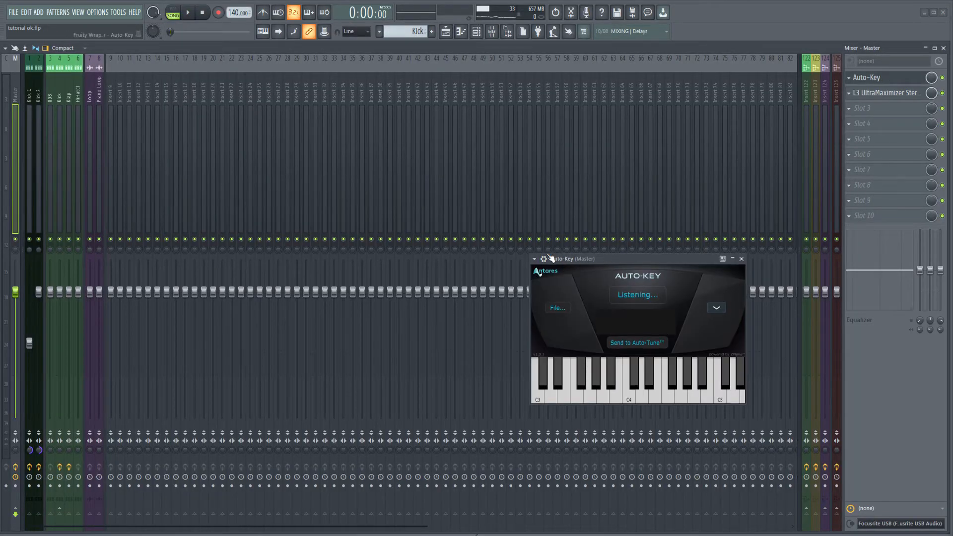
left_click(534, 259)
left_click(533, 259)
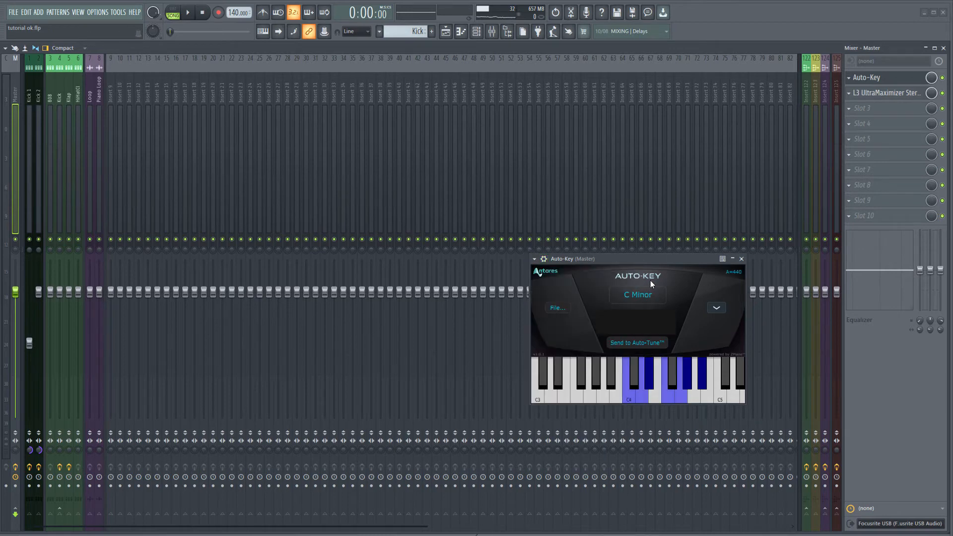
left_click(647, 294)
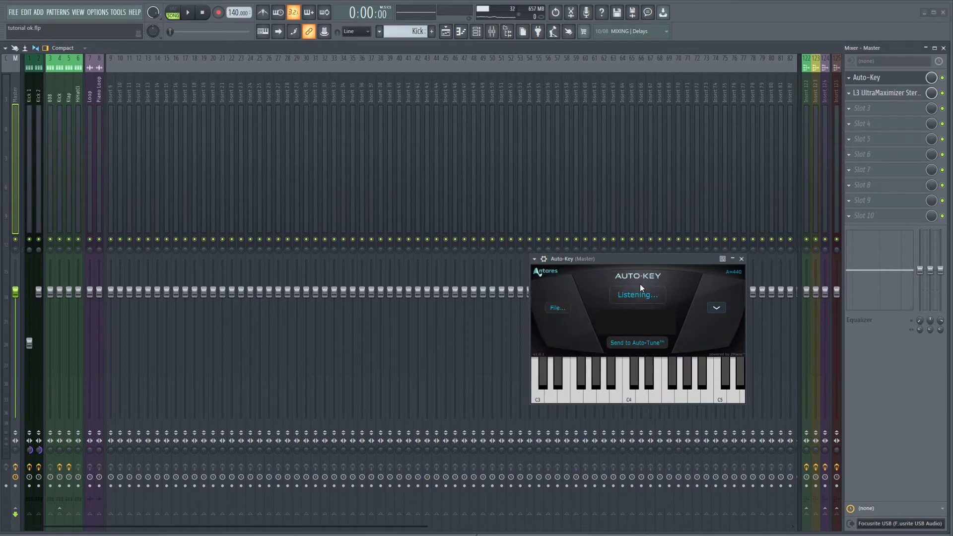
left_click(943, 49)
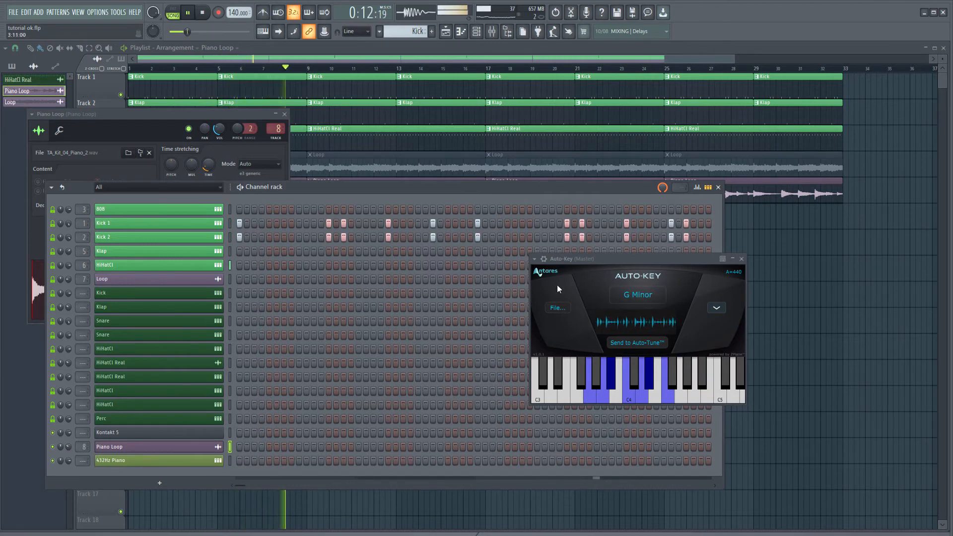
Lower the Piano Loop's pitch shift to -12 cents, try -46 and settle on -40, re-running Auto-Key's detection after each change
left_click(219, 446)
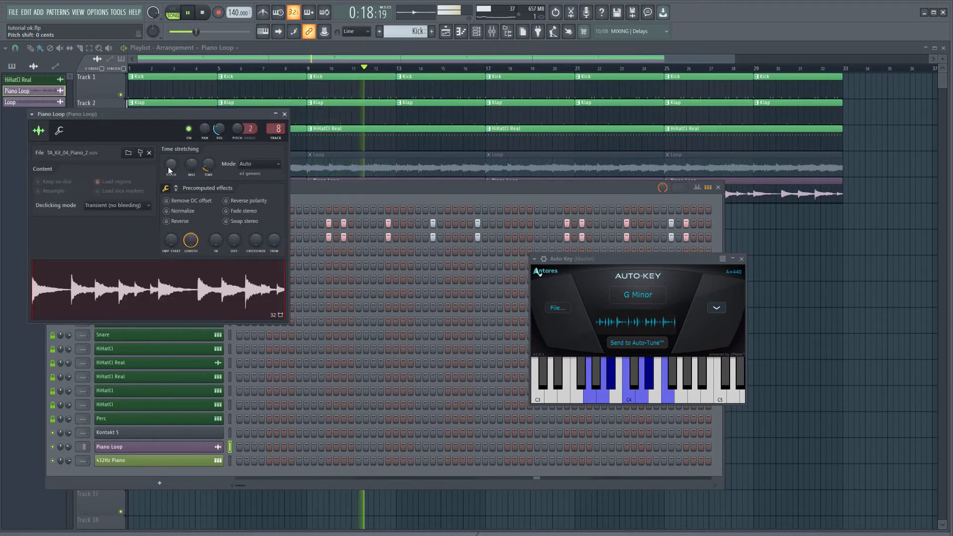
left_click_drag(171, 165, 174, 161)
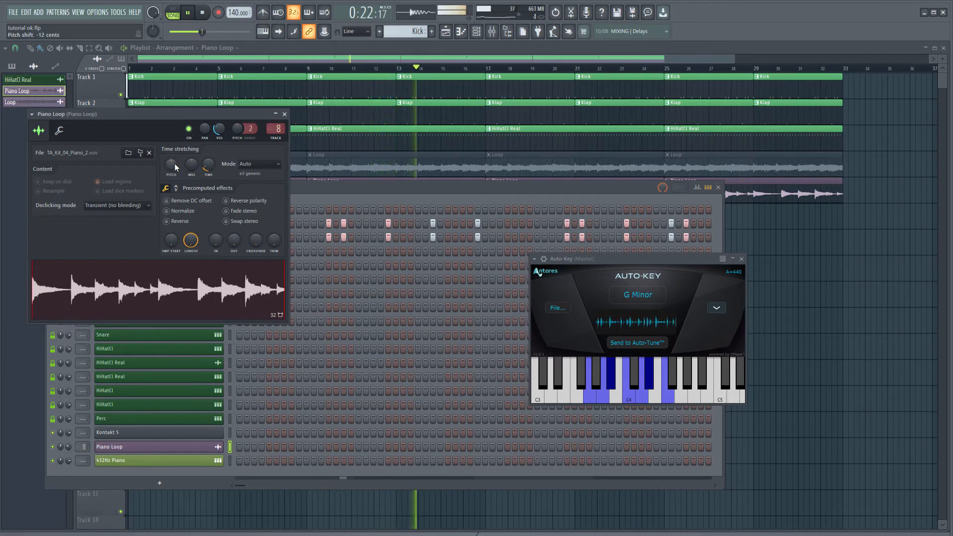
left_click(639, 298)
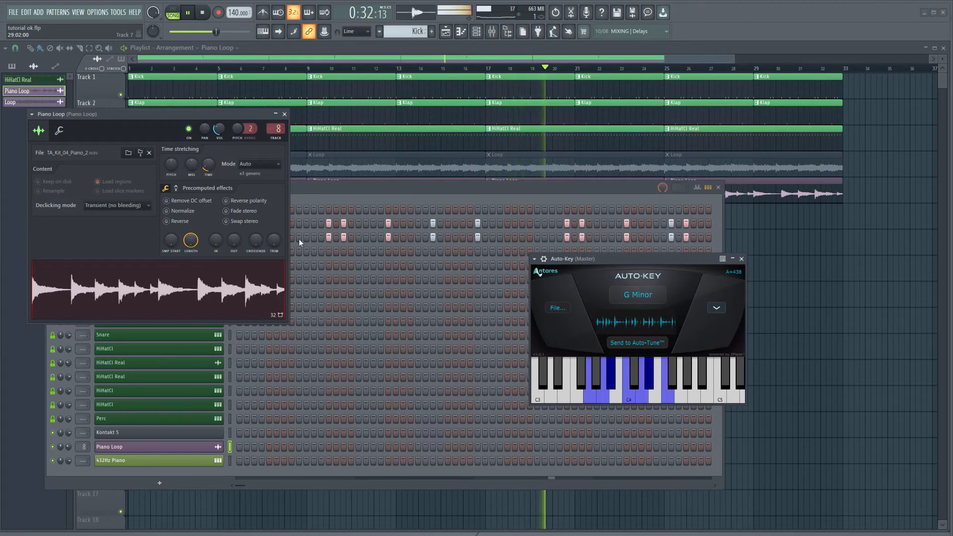
left_click_drag(170, 164, 171, 172)
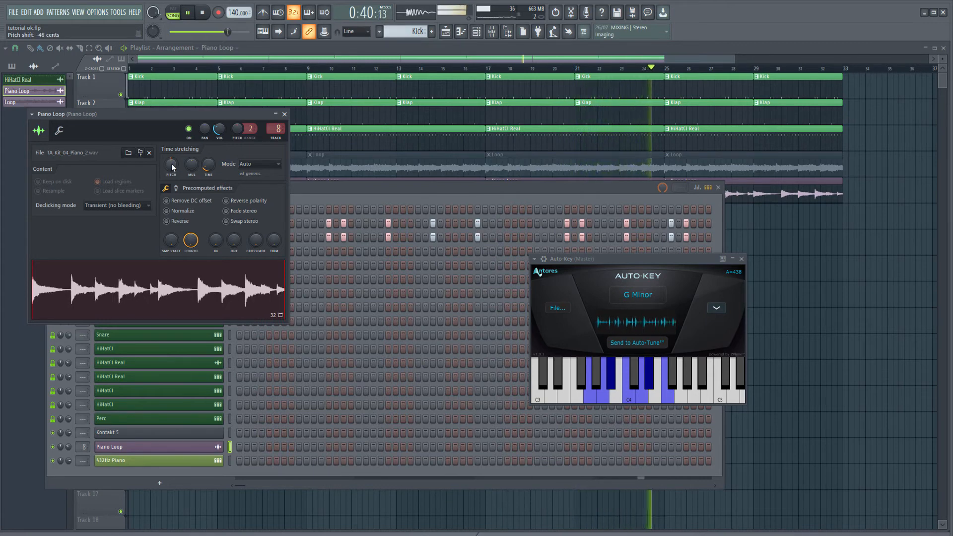
left_click(659, 295)
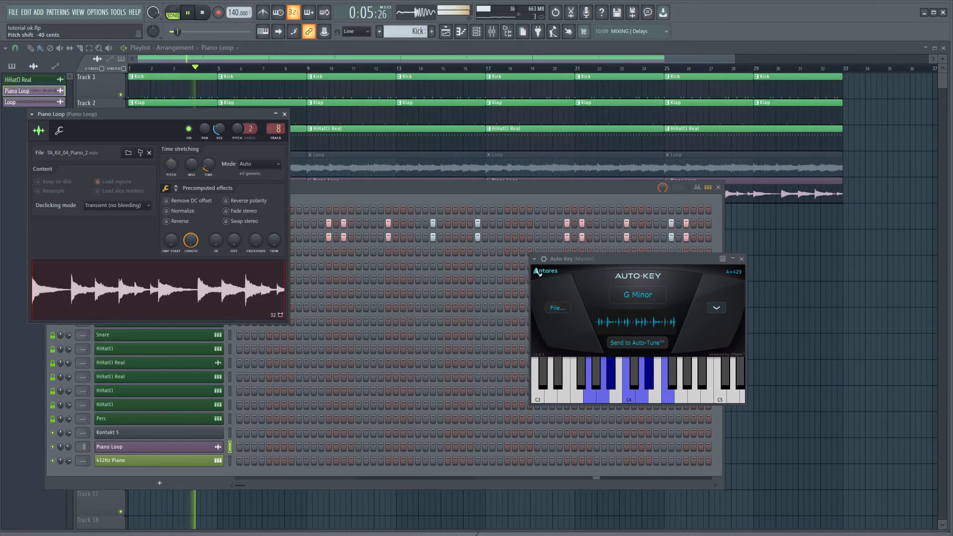
left_click(648, 289)
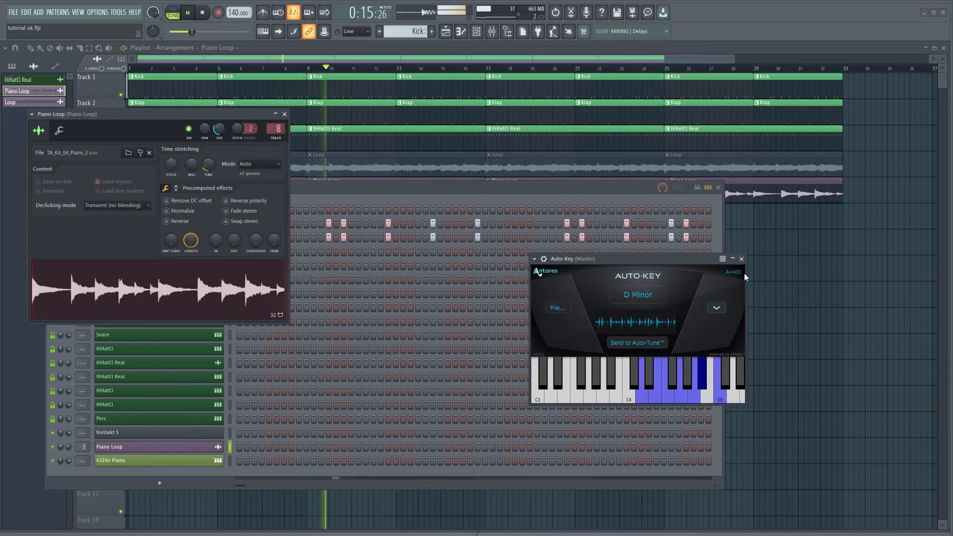
Fine-tune the Piano Loop's pitch shift slightly upward and re-run Auto-Key's detection until the reference tuning is A=432
left_click_drag(171, 163, 171, 161)
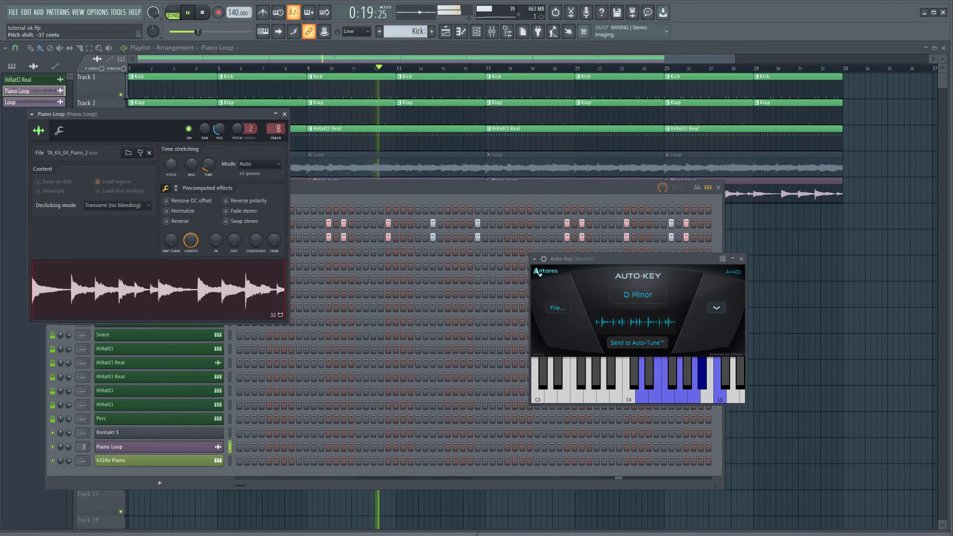
left_click(659, 293)
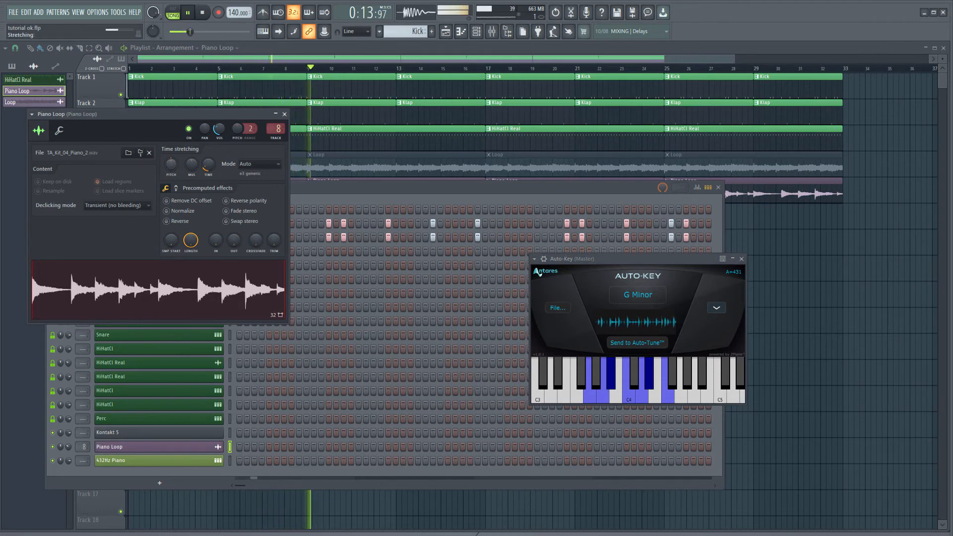
left_click(645, 301)
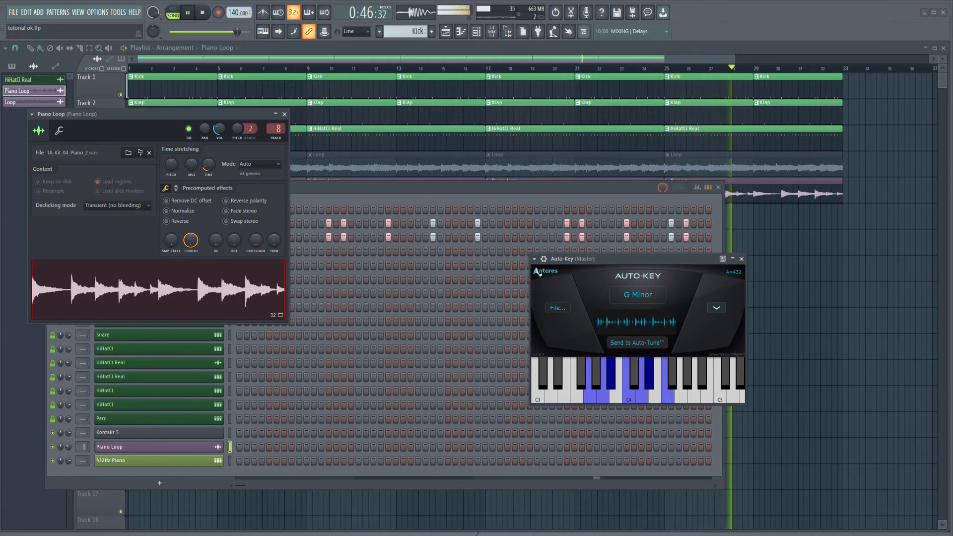
Select the 432Hz Piano channel for playing along with the beat, and stop playback
left_click(228, 460)
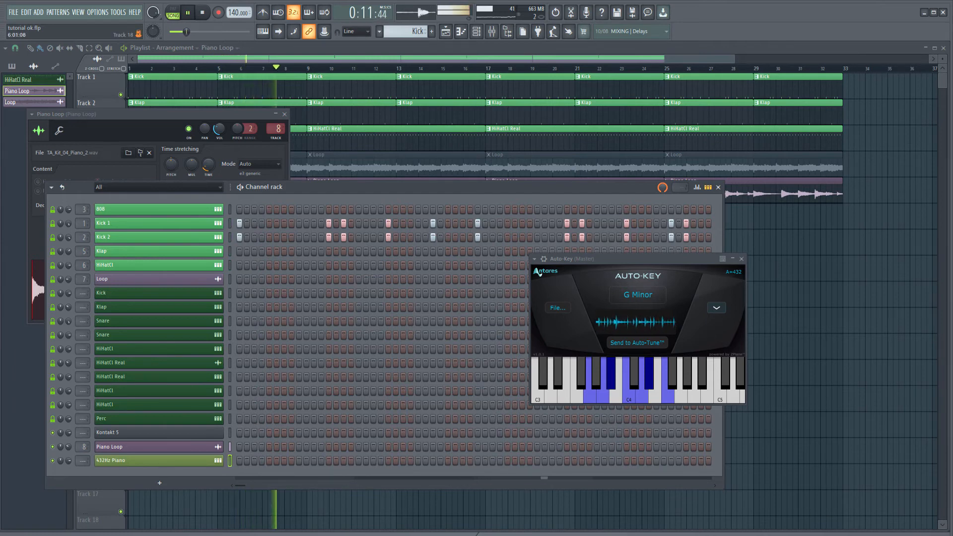
left_click(202, 13)
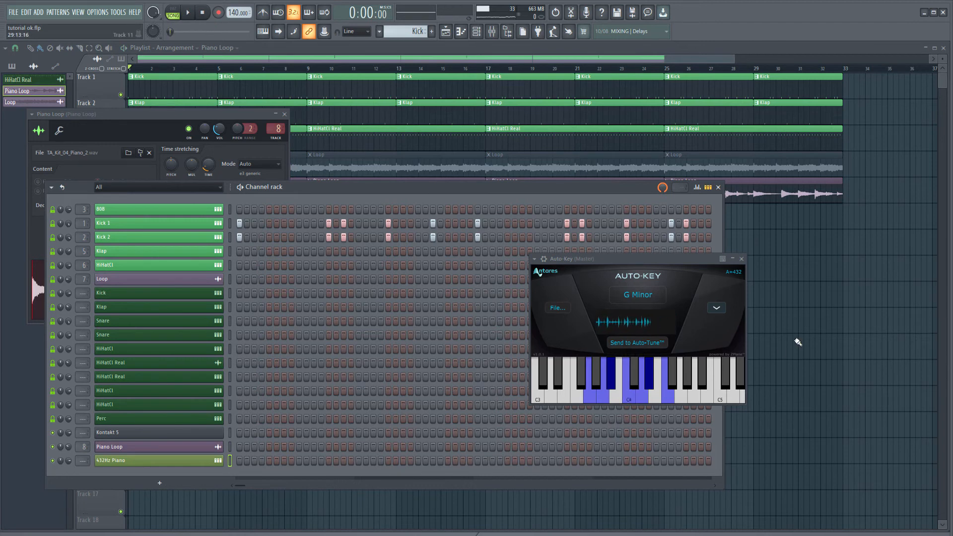
Set the Auto-Key window aside and move the first Piano Loop clip from Track 5 to the start of Track 6
left_click(156, 132)
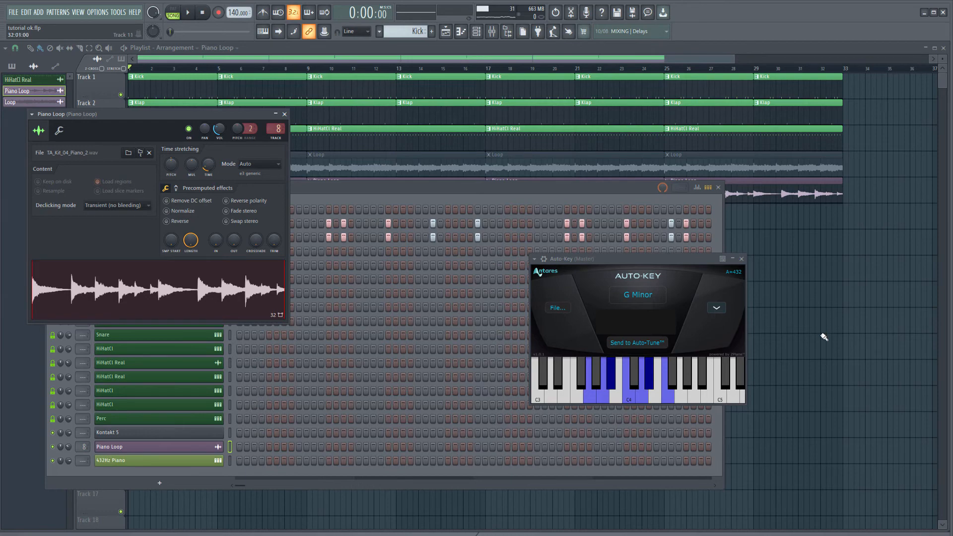
left_click_drag(692, 259, 755, 273)
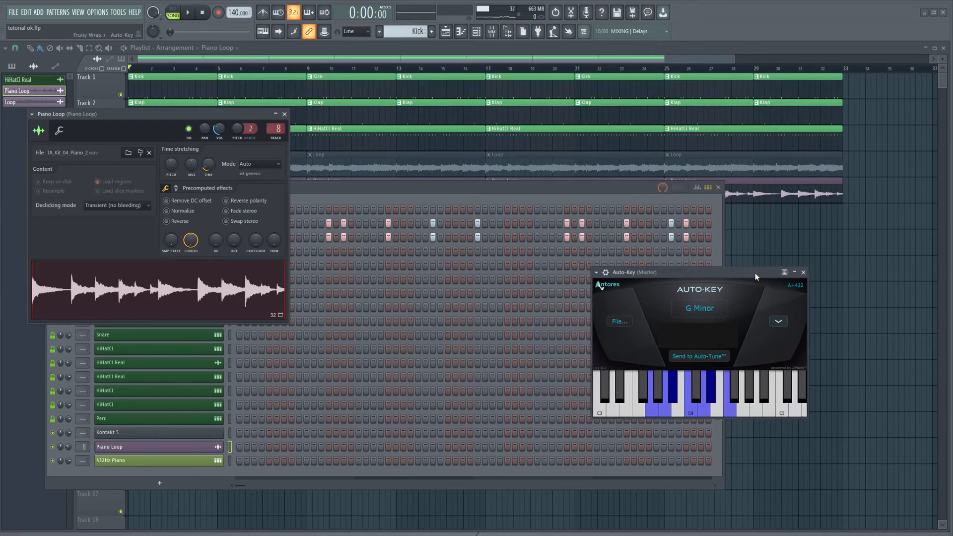
right_click(797, 245)
left_click_drag(269, 193, 259, 236)
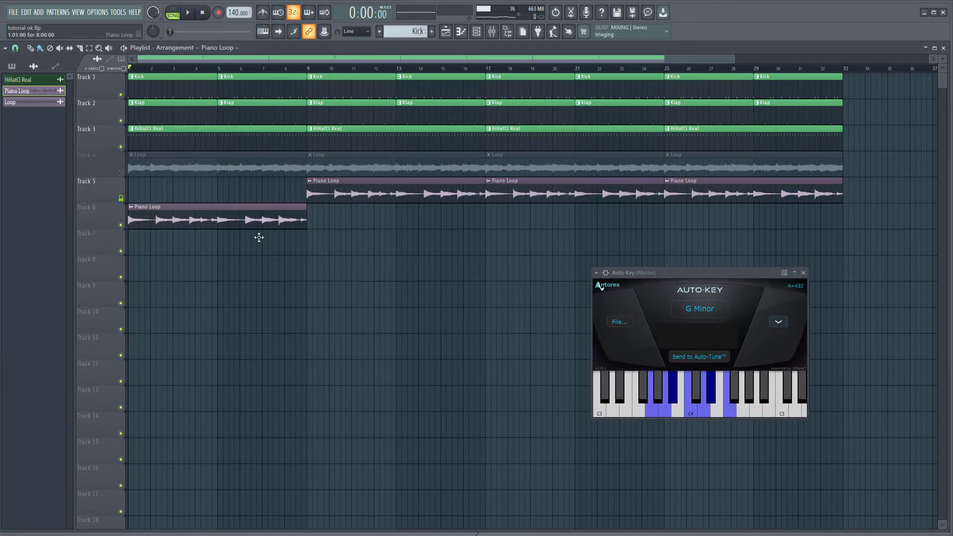
Consolidate Track 6 from the track start, rendering it to WAV with 512-point sinc resampling
right_click(96, 209)
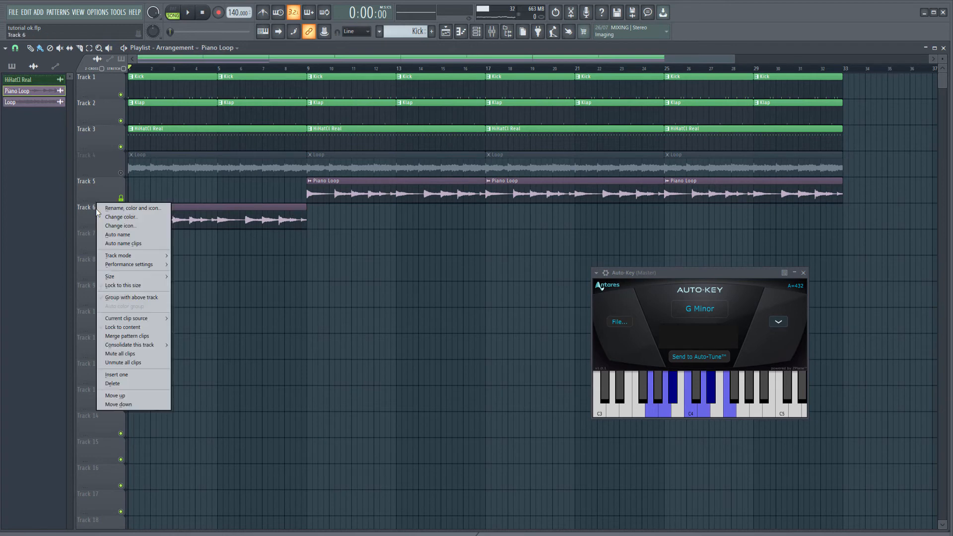
mouse_move(161, 345)
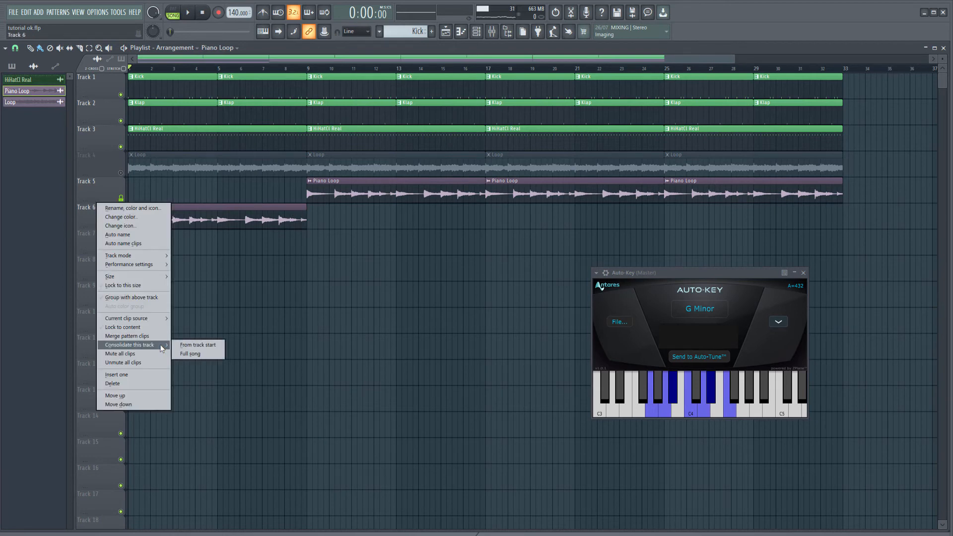
left_click(198, 345)
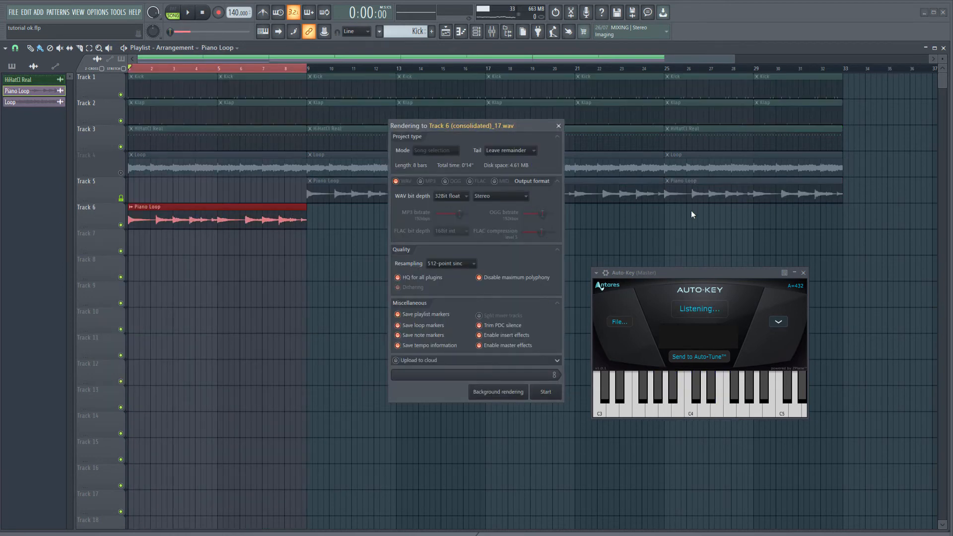
left_click(459, 264)
left_click(461, 264)
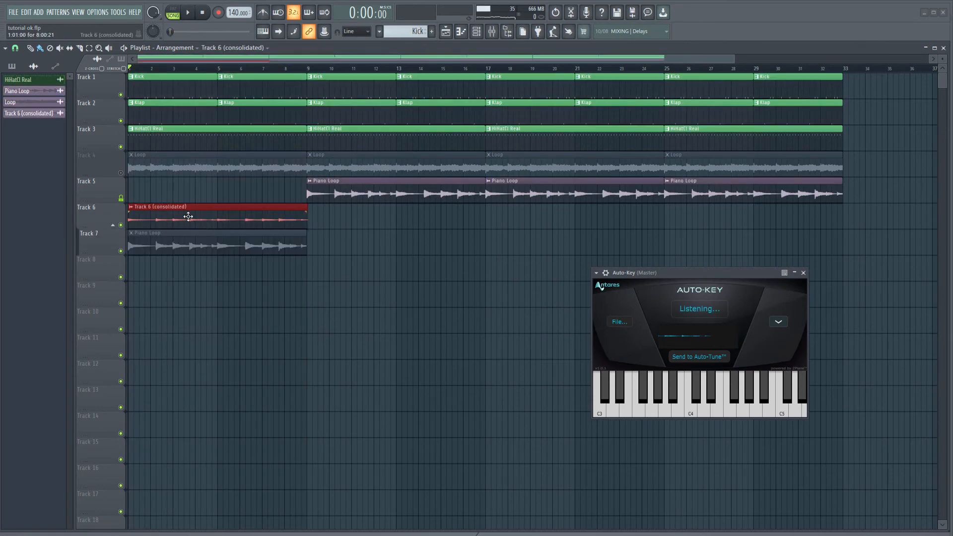
Check the consolidated Track 6 clip's channel settings, close them, and open the Piano Loop's settings for comparison
double_click(193, 218)
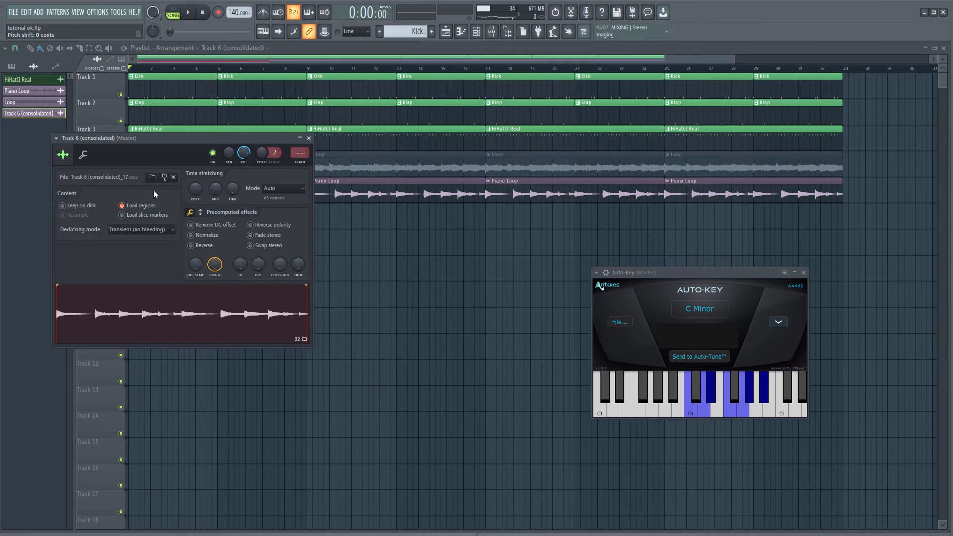
left_click(132, 205)
key("Escape")
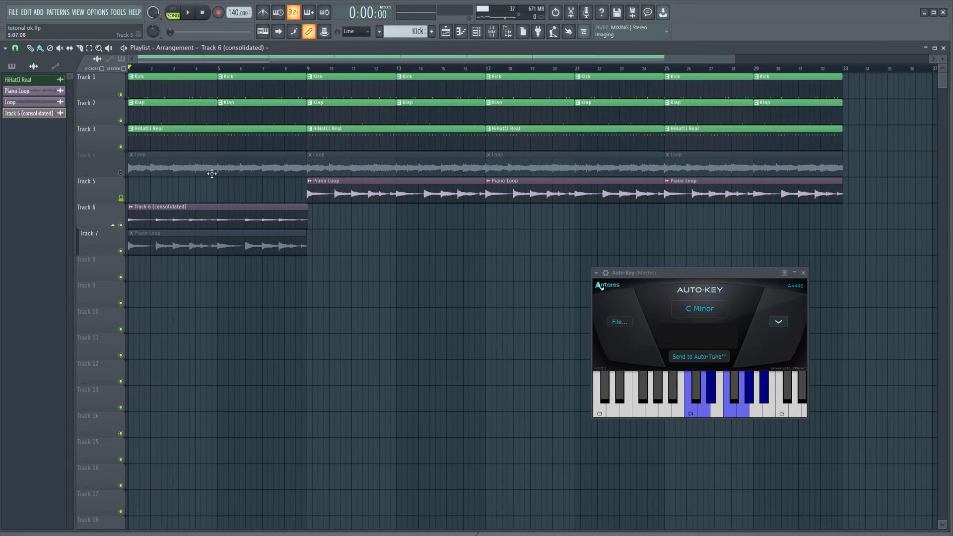
double_click(357, 195)
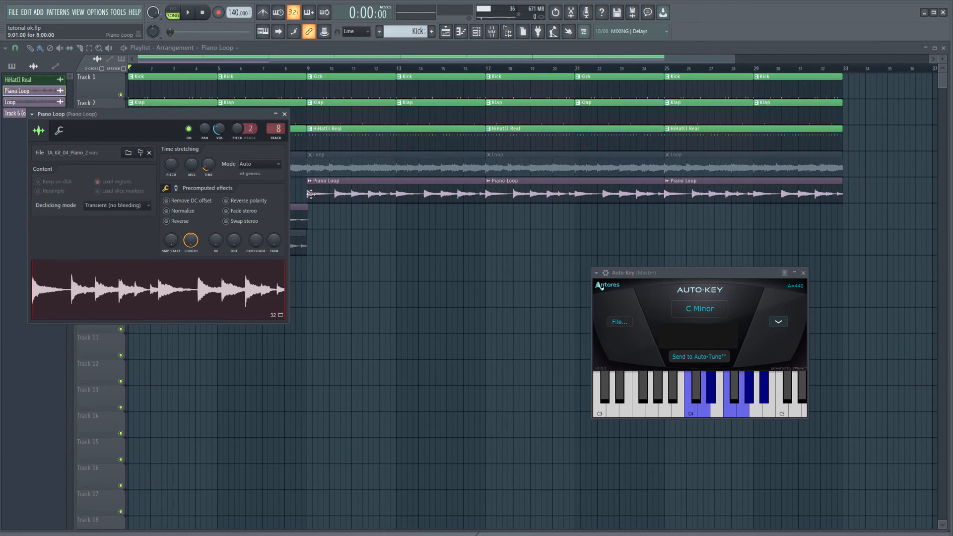
Close the channel settings, delete the spare clip on Track 7, and unmute the first Piano Loop clip on Track 5
left_click(304, 219)
left_click_drag(273, 210, 219, 190)
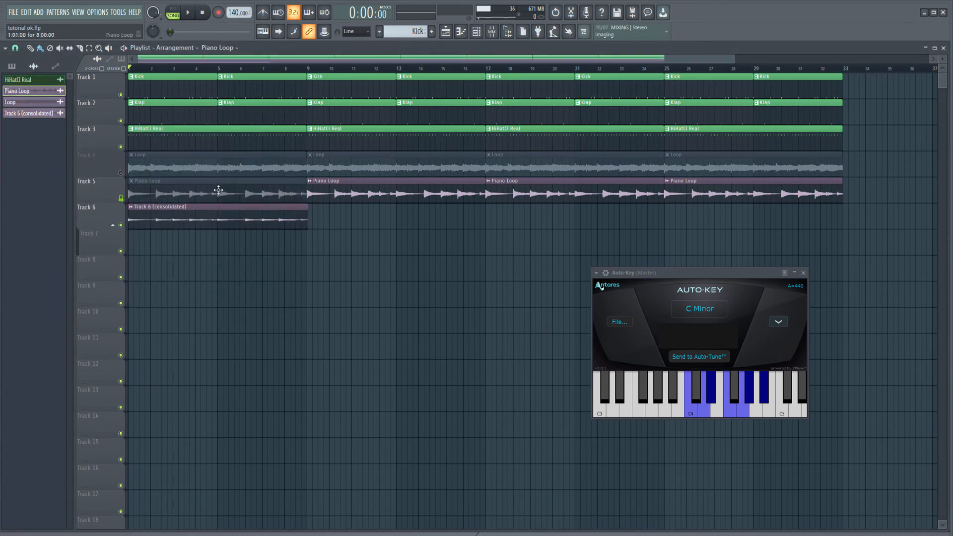
right_click(229, 191)
left_click(131, 189)
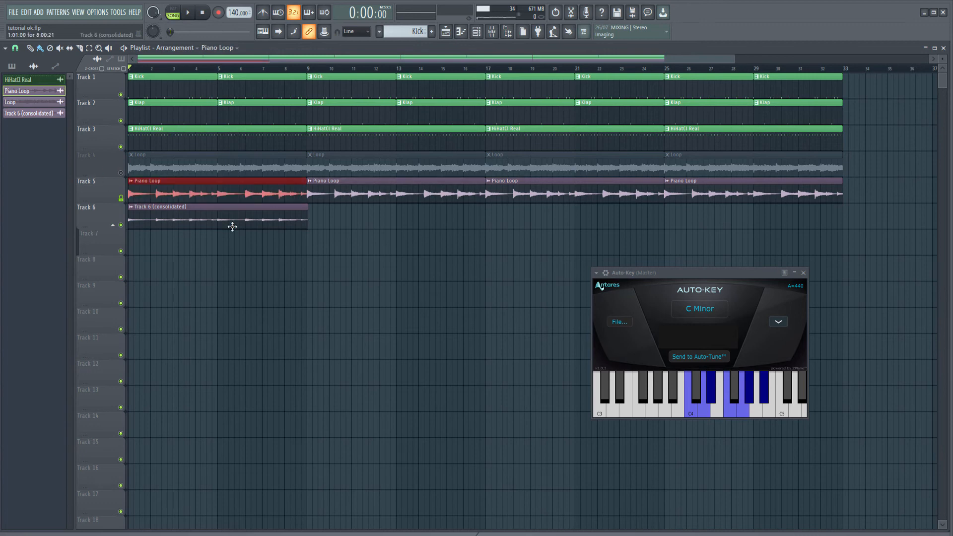
Move the first Piano Loop clip to the start of Track 7 and park the consolidated clip on a muted Track 12
left_click_drag(235, 194, 150, 303)
left_click(366, 344)
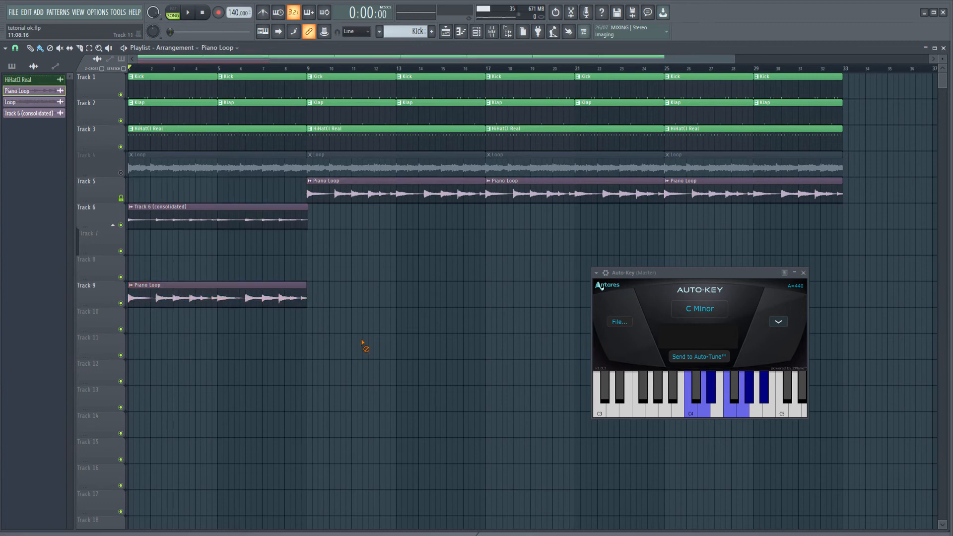
left_click_drag(108, 216, 111, 373)
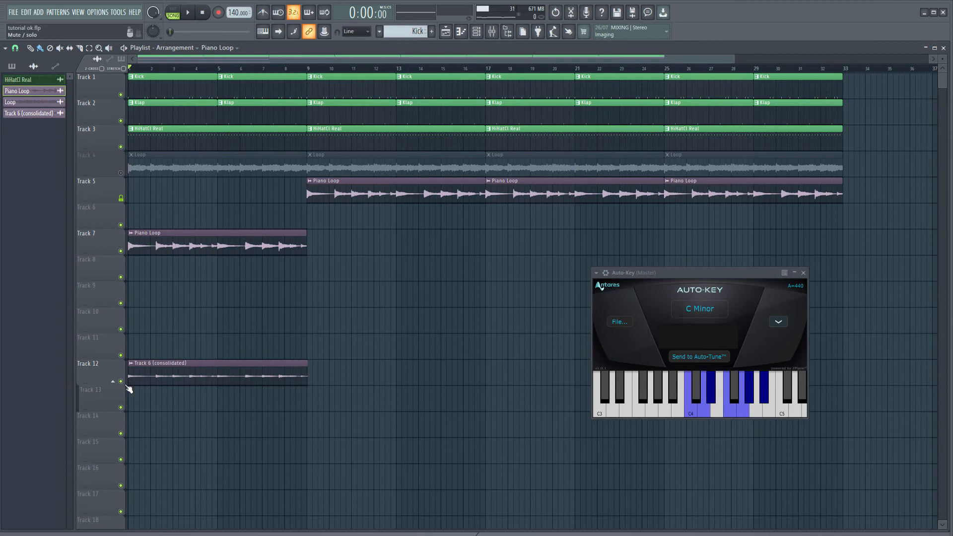
left_click(122, 382)
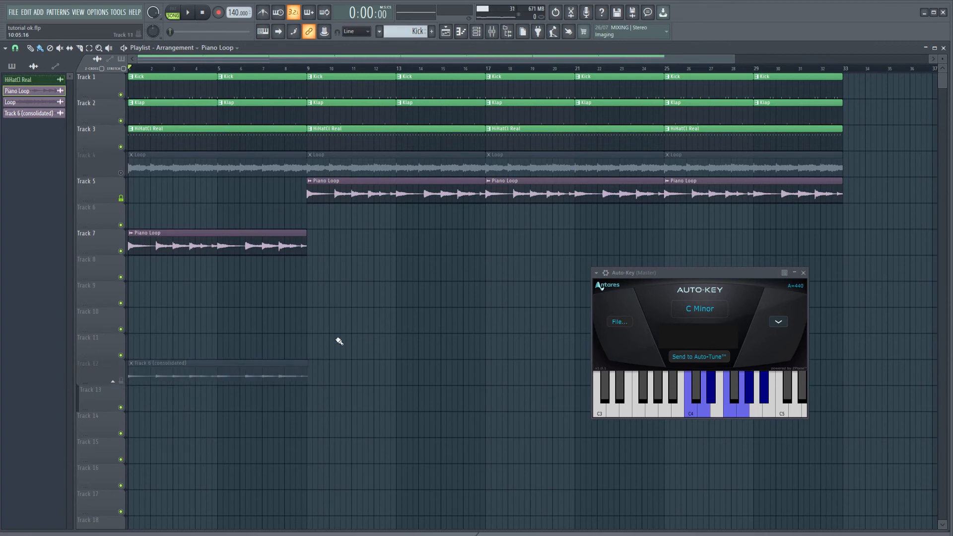
Set the Track 7 Piano Loop's pitch range to 7 and try a channel pitch of -700 cents during playback
left_click(179, 261)
right_click(207, 275)
double_click(219, 237)
left_click_drag(237, 129, 241, 114)
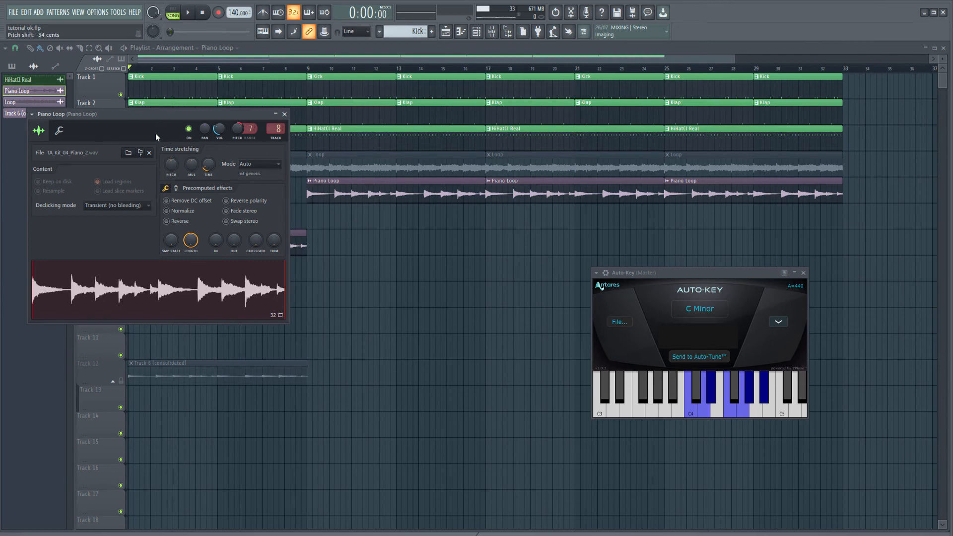
left_click_drag(64, 139, 360, 155)
key("space")
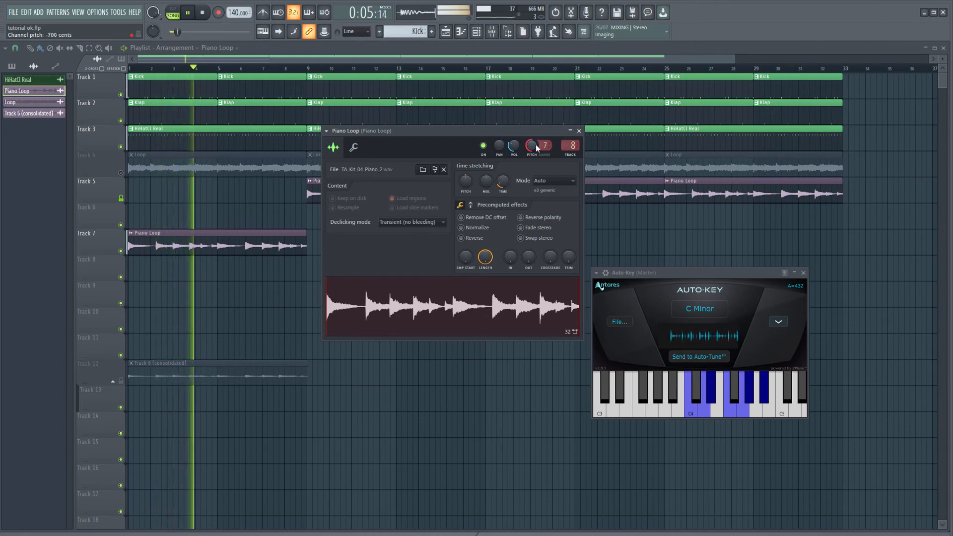
left_click_drag(533, 145, 546, 179)
Switch the Piano Loop's time-stretching mode to Resample, try its channel pitch with the range at 8, and stop playback
left_click(546, 180)
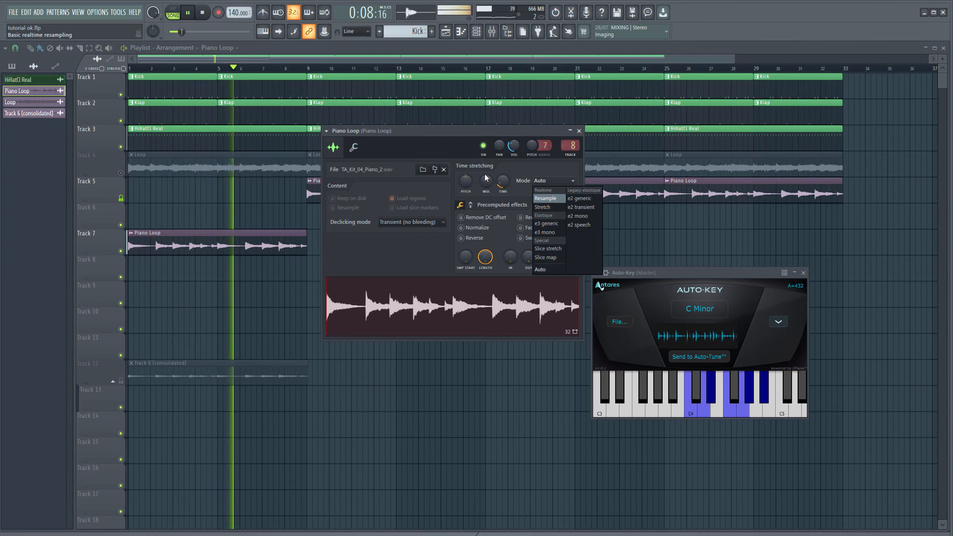
left_click(546, 198)
mouse_move(531, 145)
left_mouse_down()
mouse_move(531, 169)
mouse_move(532, 110)
mouse_move(531, 149)
left_mouse_up()
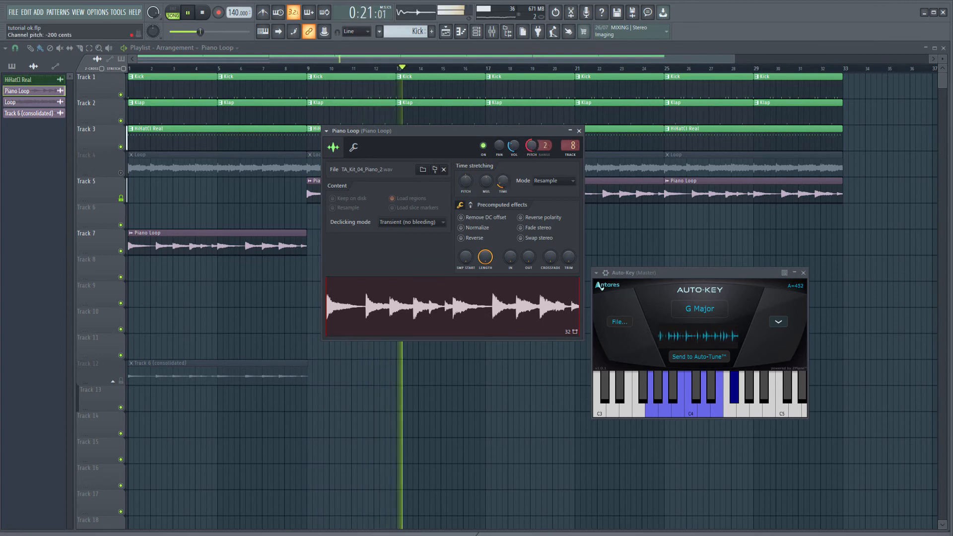
left_click_drag(547, 147, 547, 139)
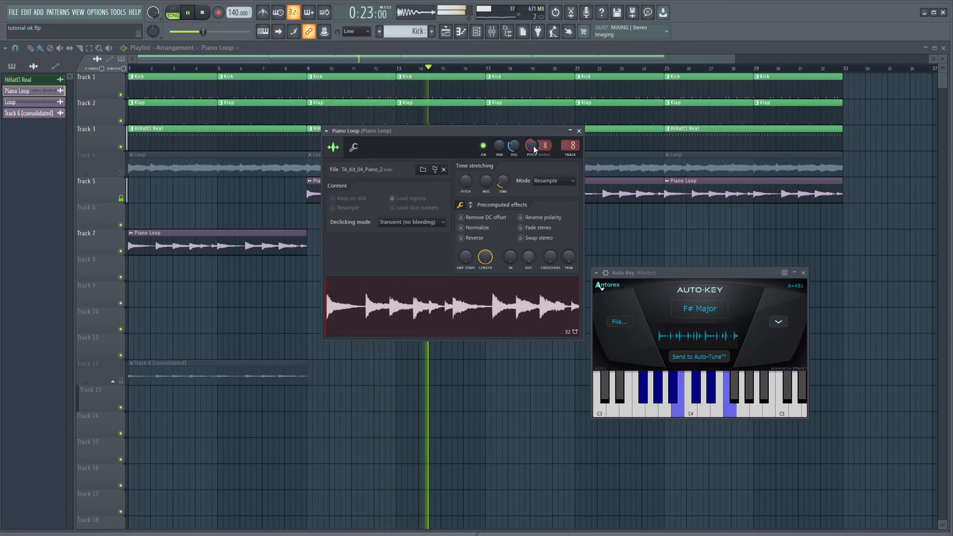
left_click(554, 180)
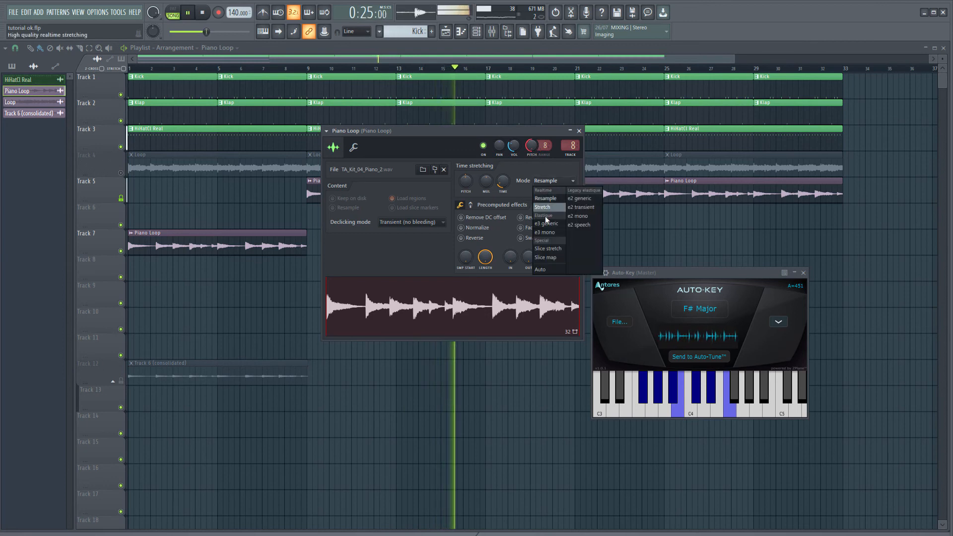
key("Escape")
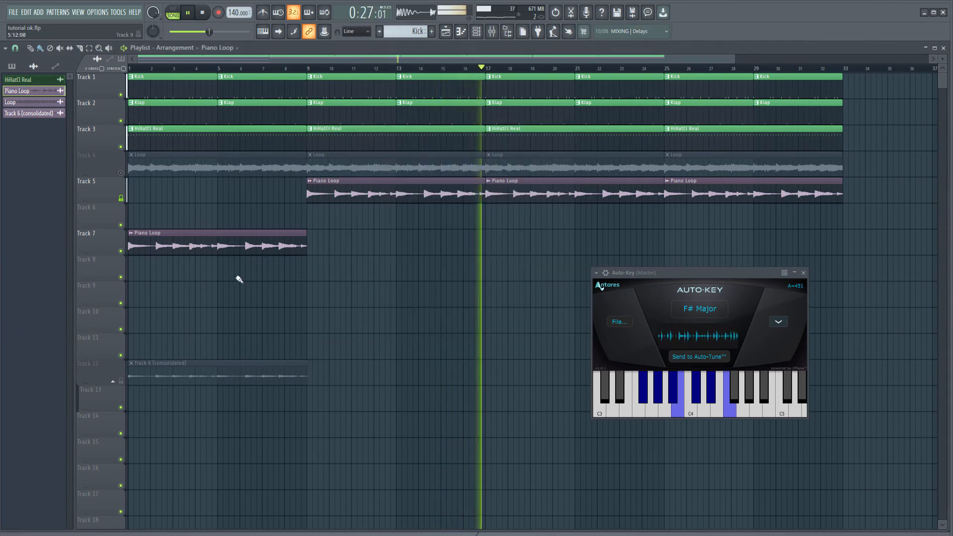
left_click(202, 13)
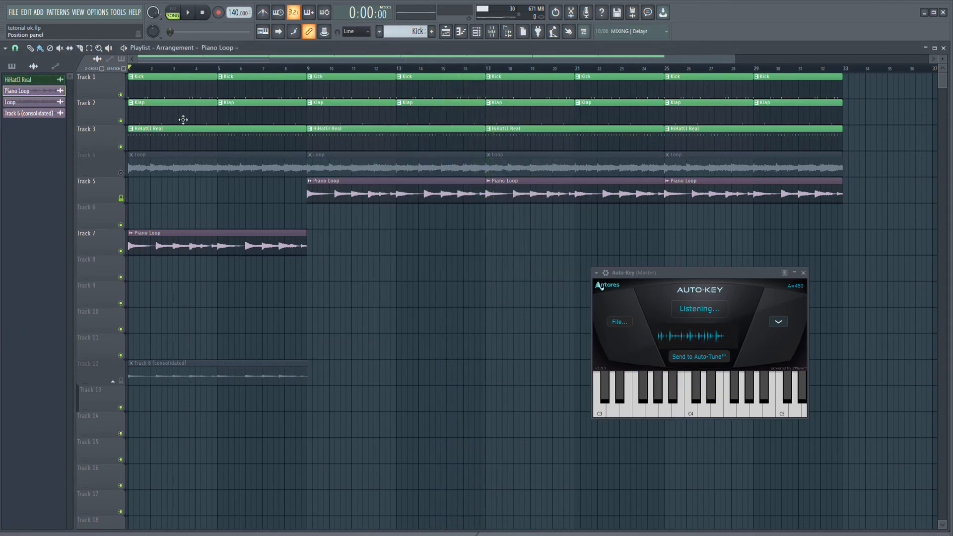
Reset the Piano Loop's pitch shift and time stretching, with the mode back on Auto
double_click(191, 247)
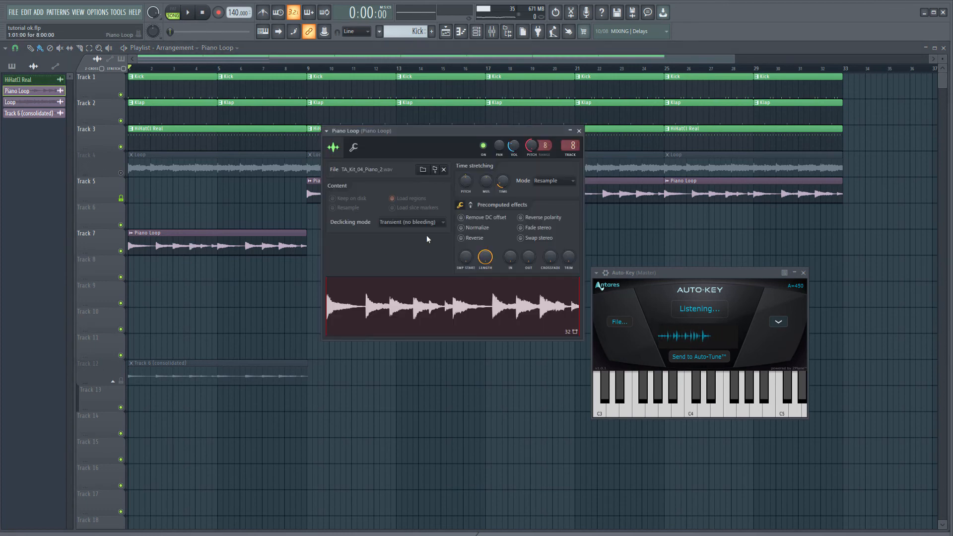
right_click(466, 181)
left_click(494, 193)
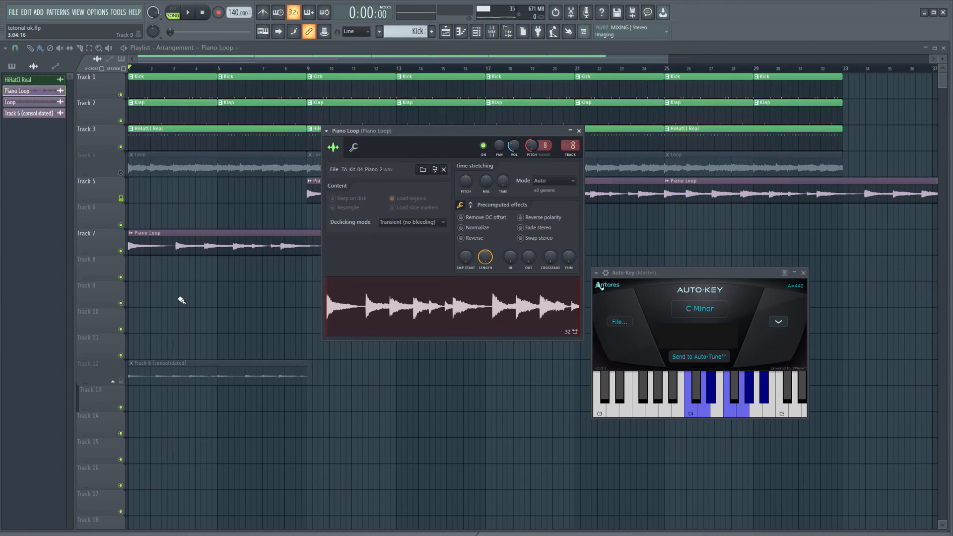
key("Escape")
Reopen the Piano Loop's settings and adjust its time stretch so each clip spans 8 bars
double_click(258, 238)
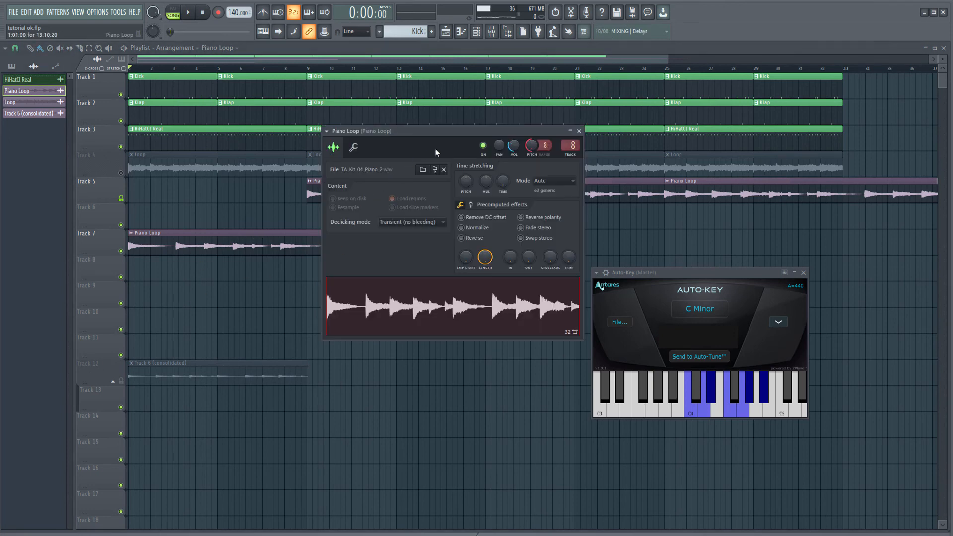
left_click_drag(435, 148, 468, 143)
mouse_move(564, 141)
left_mouse_down()
mouse_move(565, 189)
mouse_move(564, 148)
left_mouse_up()
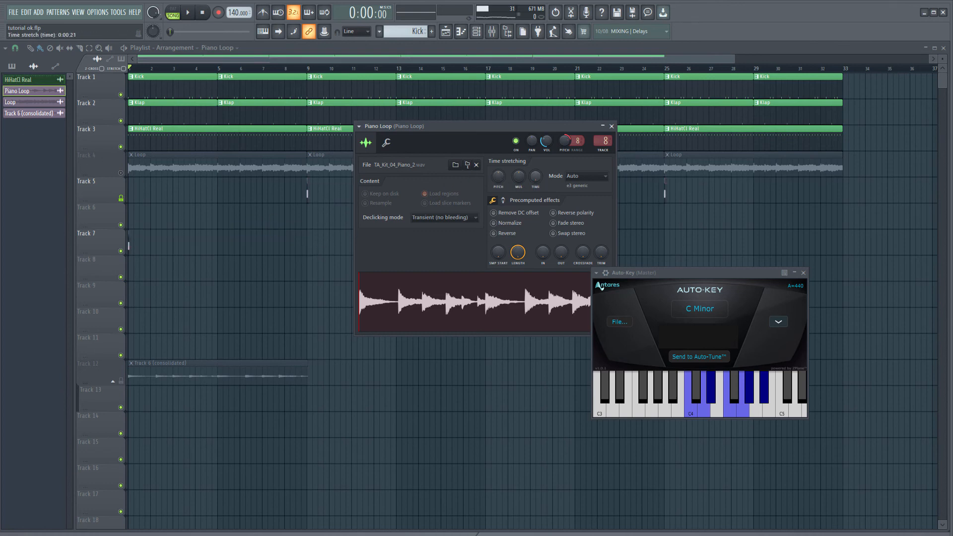
left_click_drag(536, 176, 535, 146)
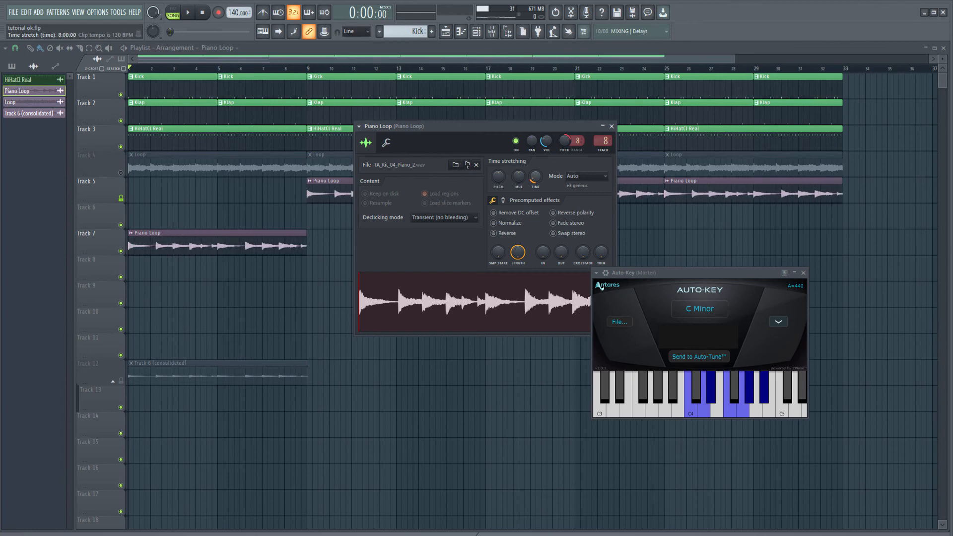
right_click(501, 178)
left_click(524, 202)
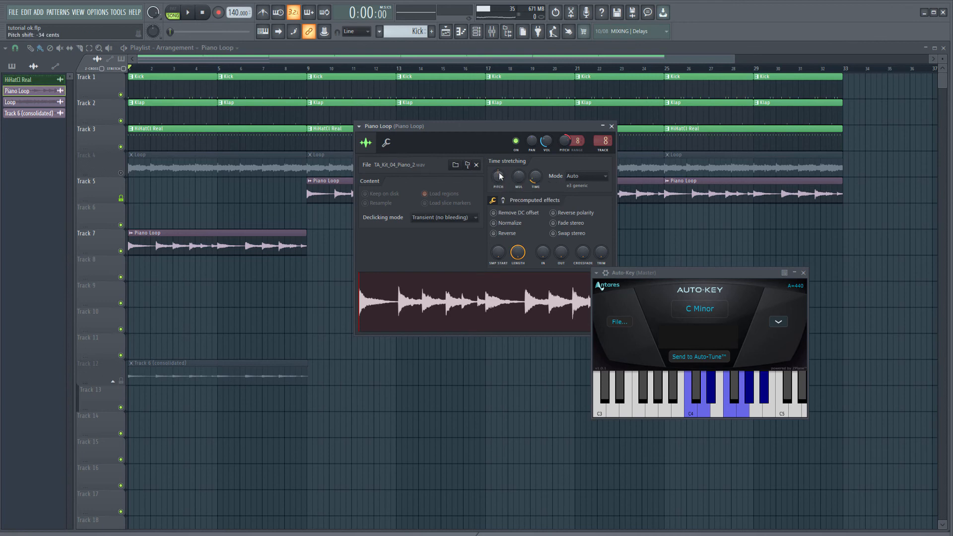
Return the Piano Loop clip to the start of a muted Track 5 and the consolidated clip to Track 6
left_click_drag(187, 251, 144, 164)
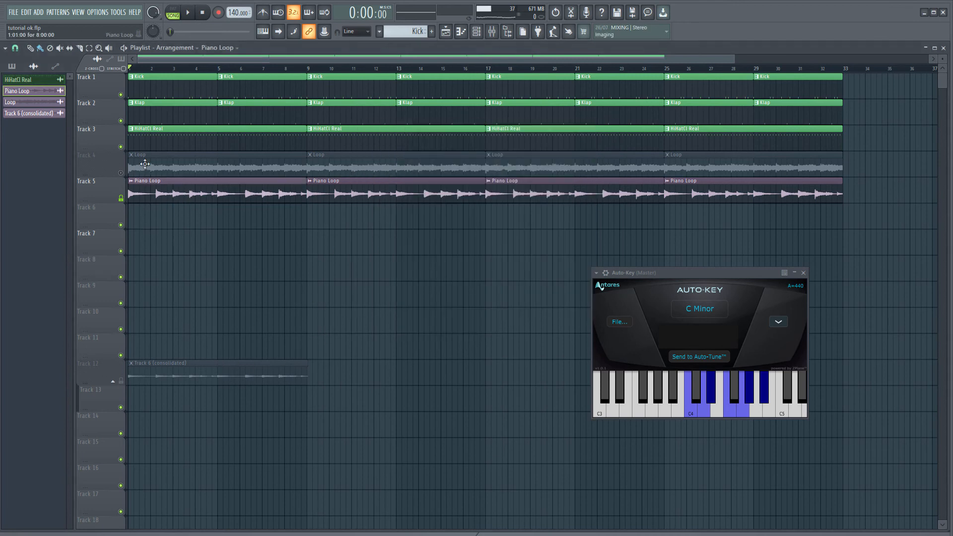
left_click(120, 198)
left_click_drag(153, 374, 120, 213)
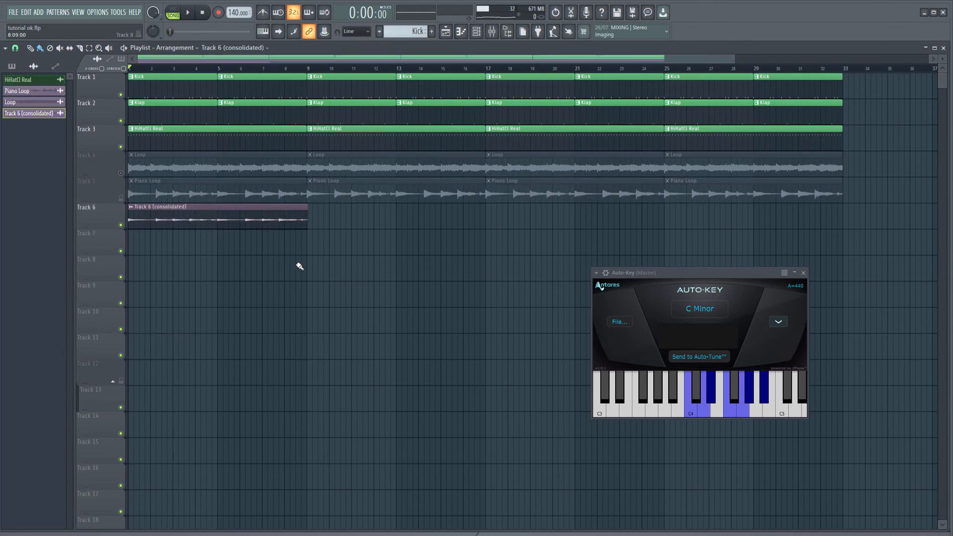
Slice the consolidated Track 6 clip at bar 9 and delete the leftover tail
scroll(299, 266, "up", 5)
scroll(289, 248, "up", 4)
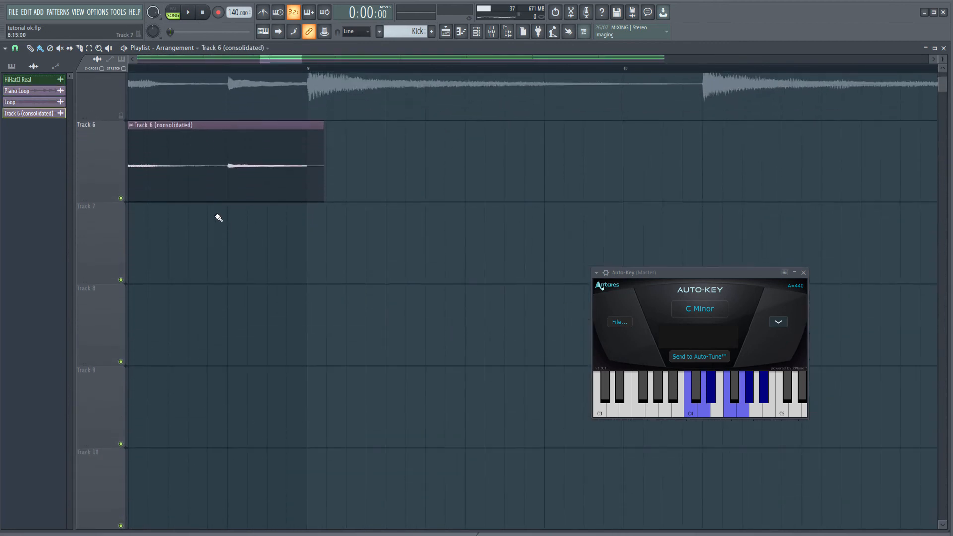
scroll(198, 199, "up", 2)
scroll(215, 191, "up", 5)
scroll(268, 258, "up", 3)
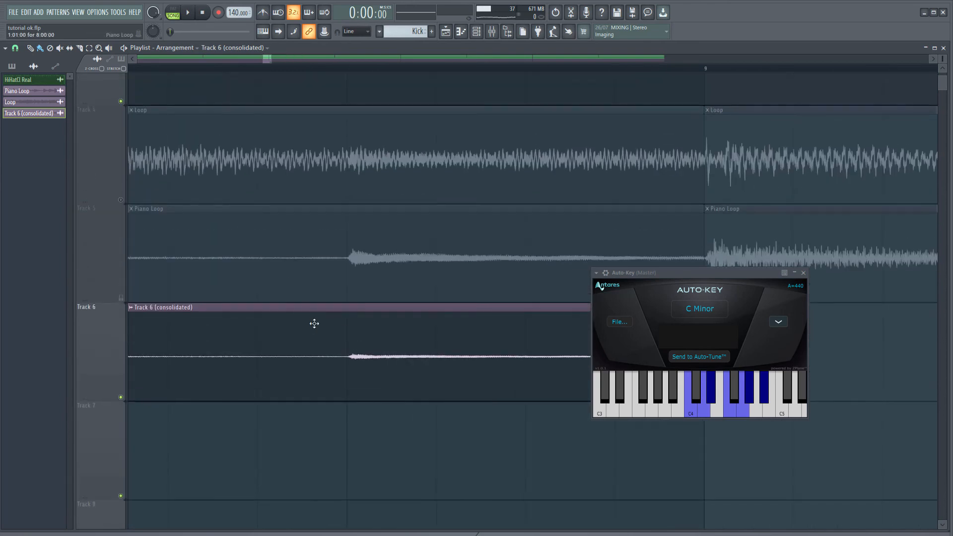
scroll(227, 347, "right", 3)
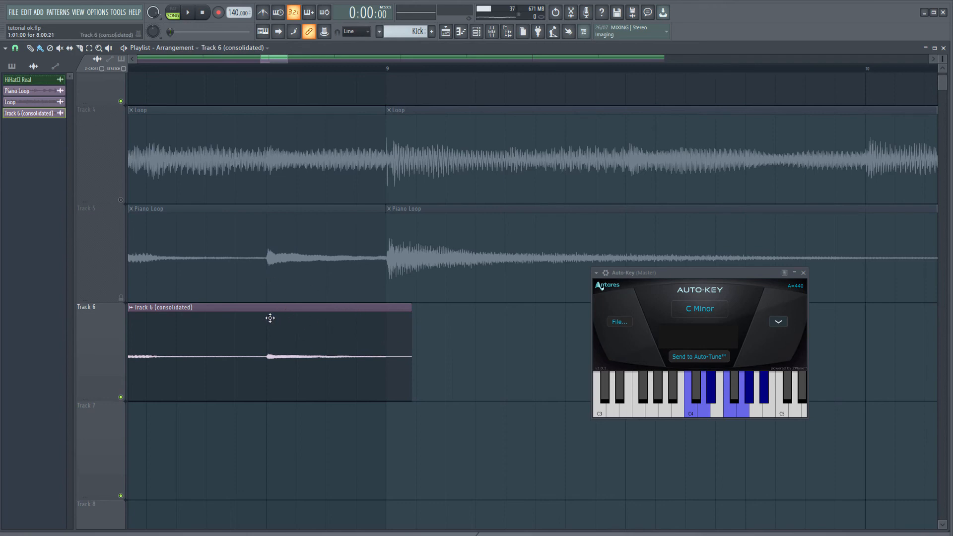
left_click(80, 48)
left_click_drag(397, 371, 388, 377)
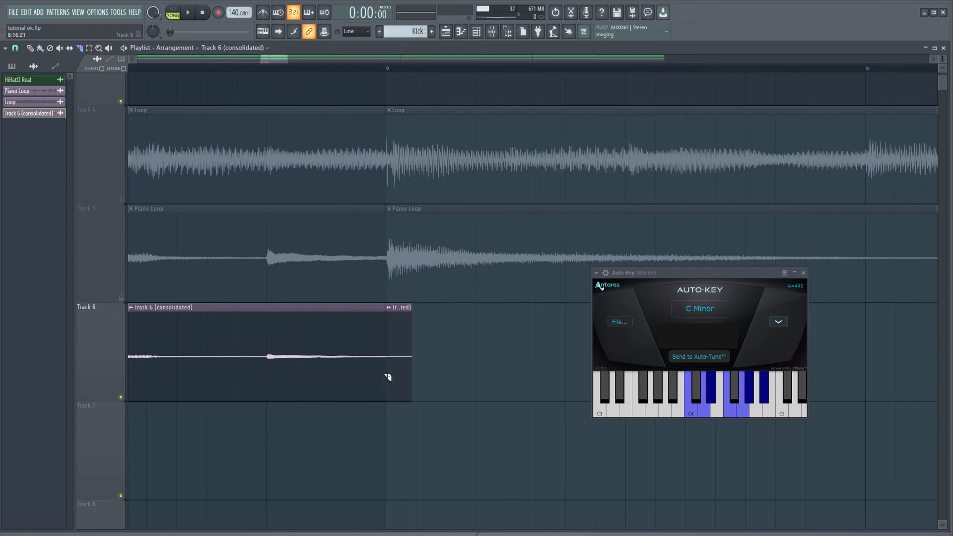
left_click(32, 49)
right_click(407, 354)
scroll(390, 356, "down", 8)
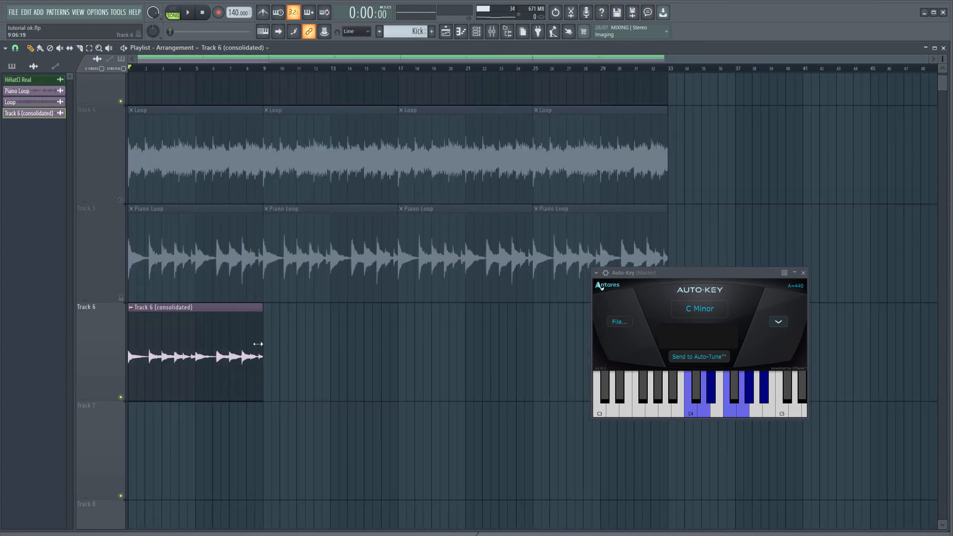
double_click(179, 349)
left_click(91, 139)
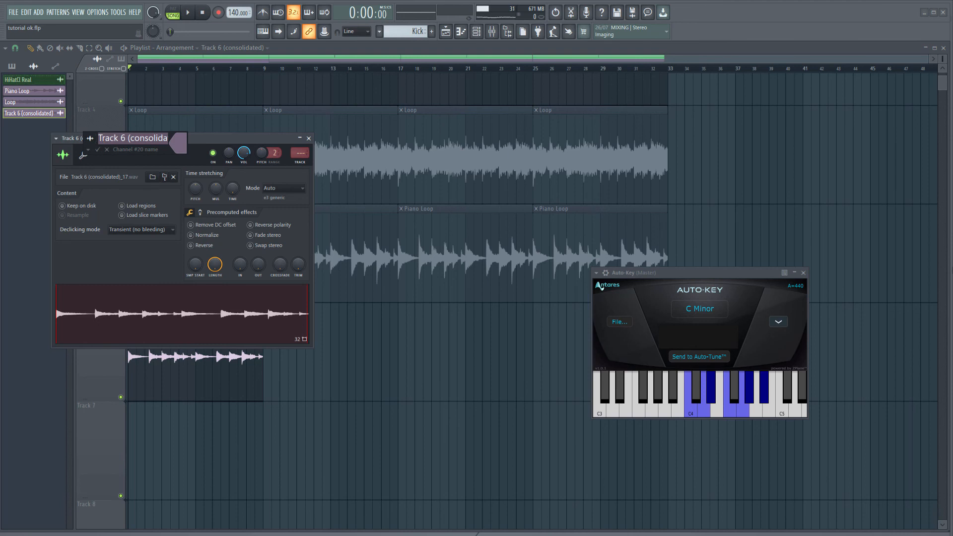
type("Piano Loop @432")
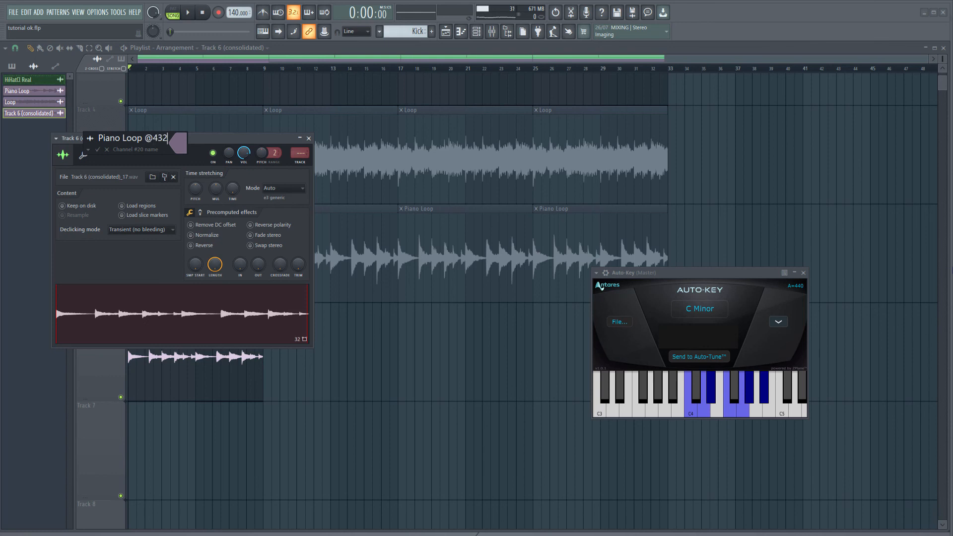
key("Return")
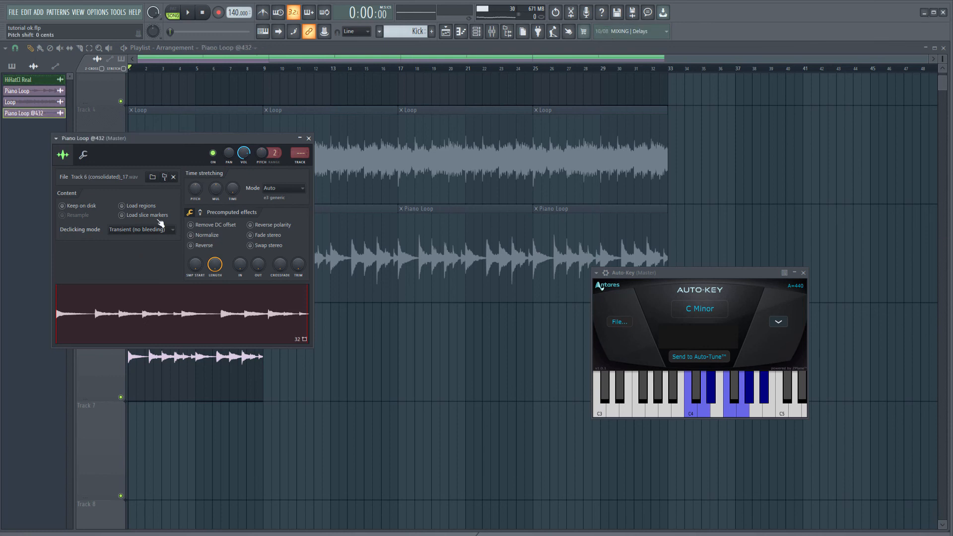
Extend the channel name to "Piano Loop Rendered@432" and close its settings
left_click(105, 139)
left_click(164, 138)
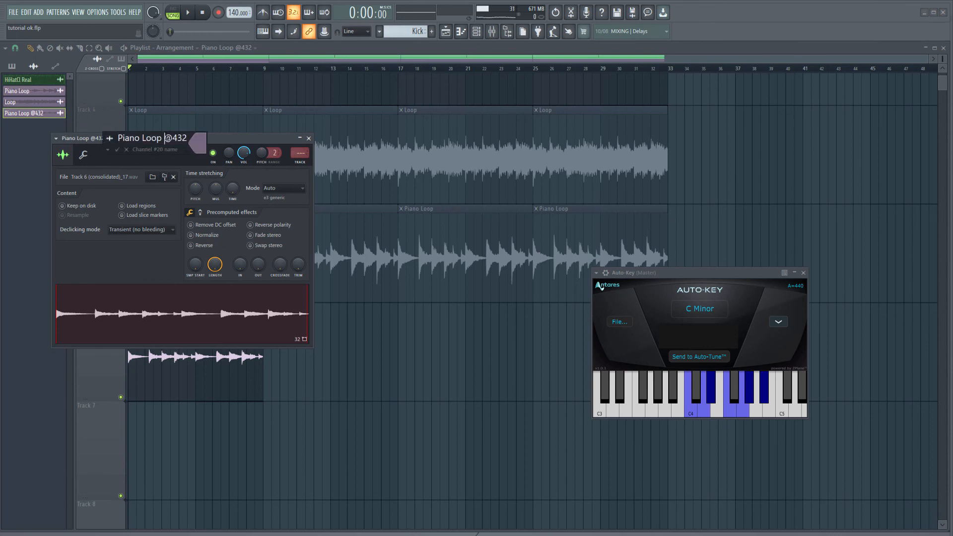
type("Rendered")
key("BackSpace")
key("Return")
key("Escape")
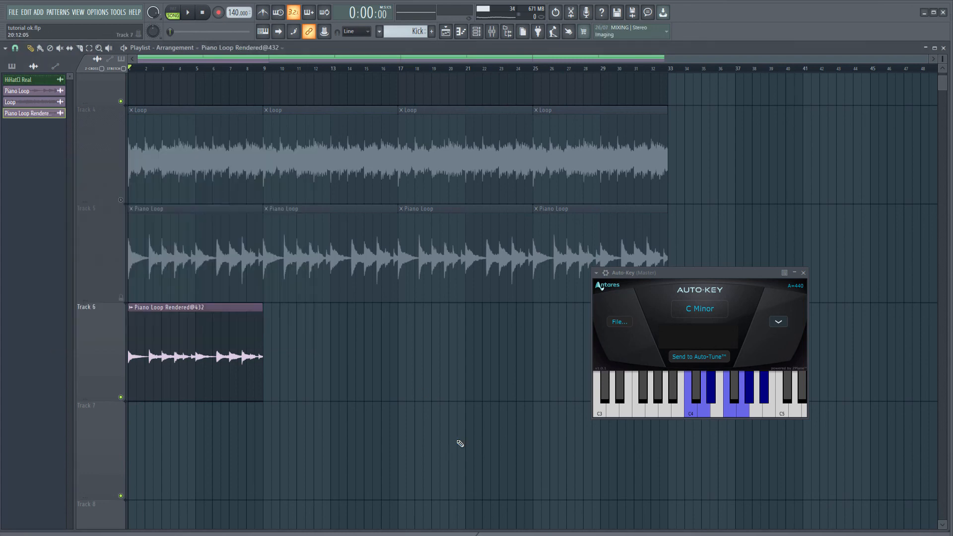
Assign the Piano Loop Rendered@432 channel to mixer insert 9 and route that insert only to Insert 124
double_click(173, 332)
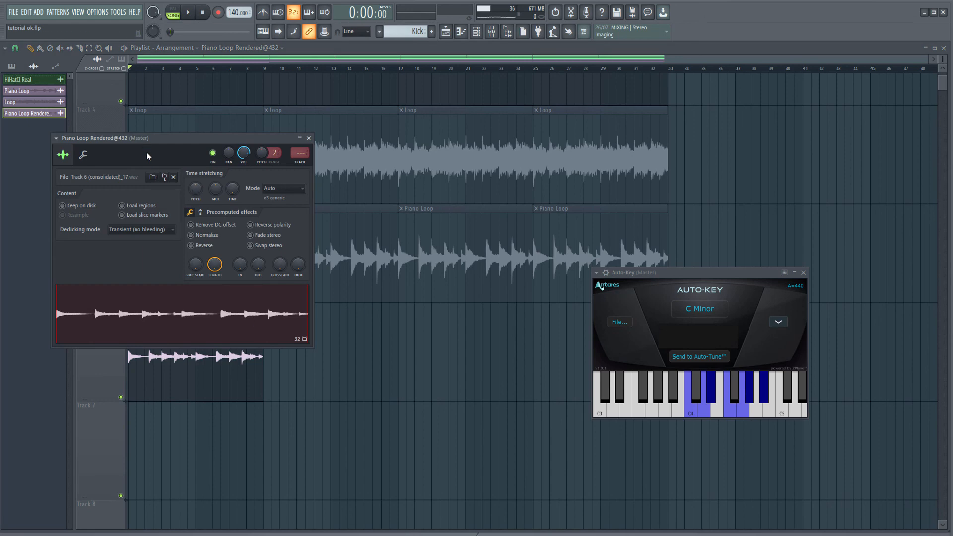
key("F9")
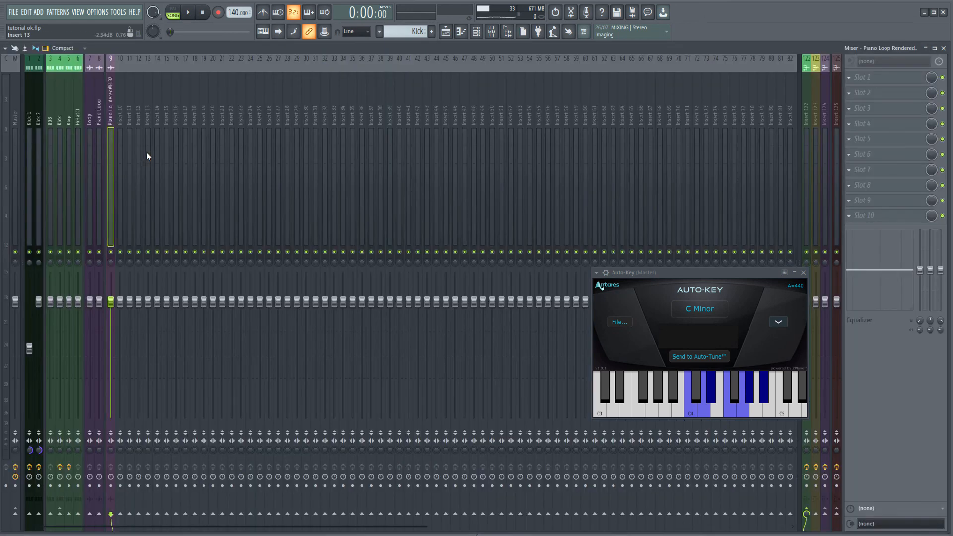
right_click(824, 514)
left_click(844, 491)
Play the arrangement, repeat the Piano Loop Rendered@432 clip three times along Track 6, and check its tuning in Auto-Key
key("F5")
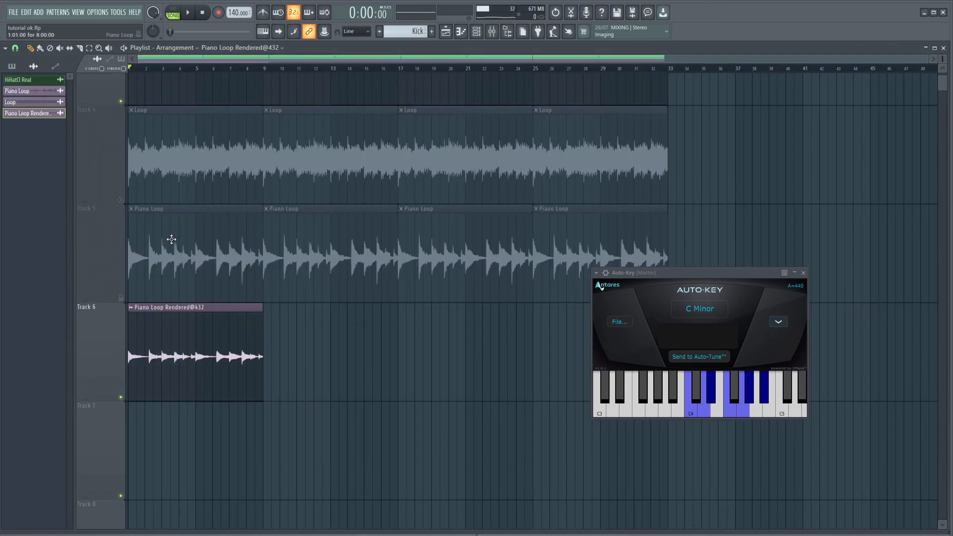
key("space")
left_click_drag(333, 370, 187, 362)
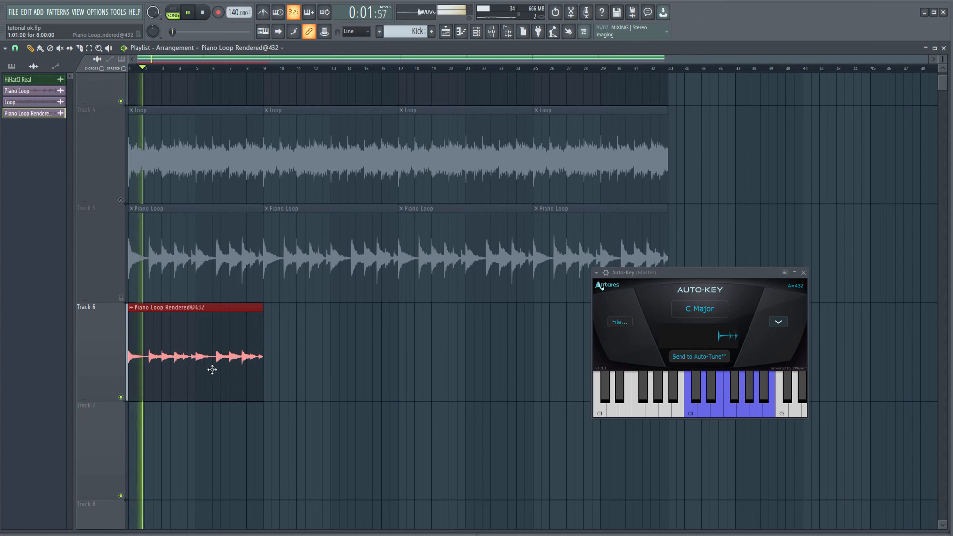
key("ctrl+b")
key("ctrl+b")
key("ctrl+b")
left_click_drag(694, 272, 784, 213)
left_click(783, 251)
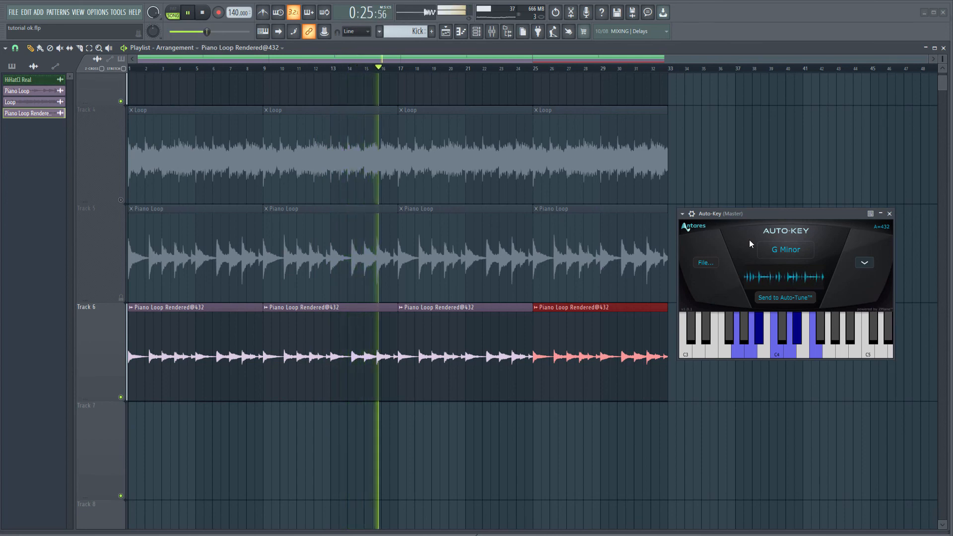
Show all channels in the channel rack and stop playback
left_click(477, 32)
left_click(149, 187)
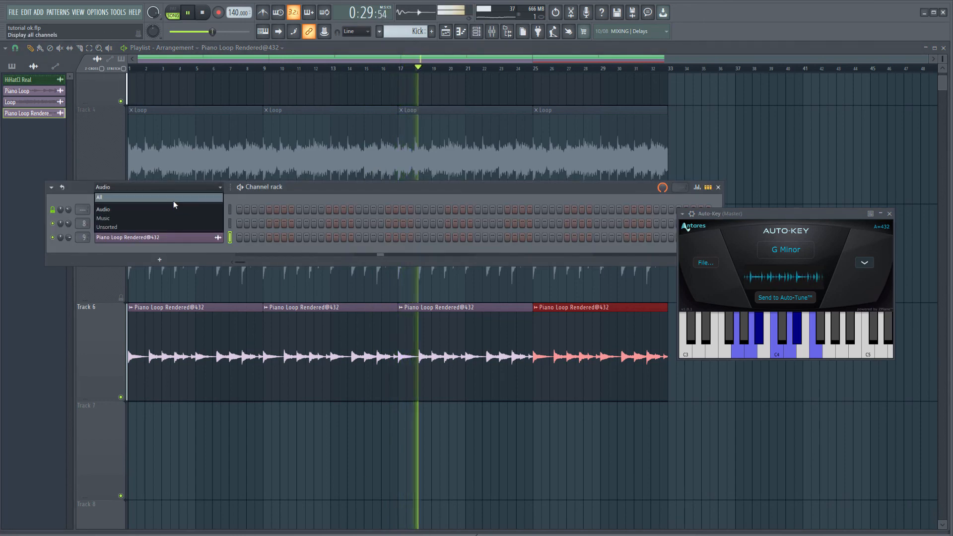
left_click(114, 197)
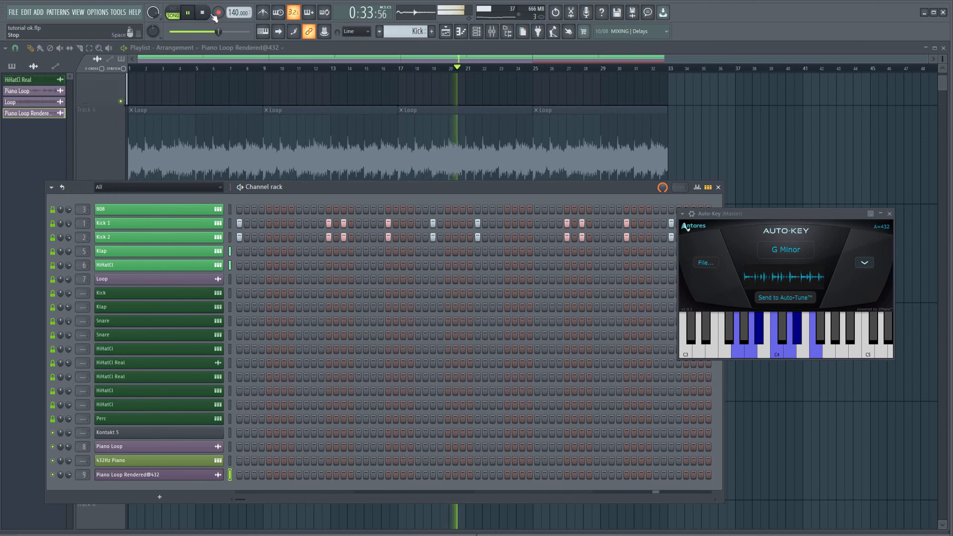
key("space")
Recolor the 432Hz Piano channel purple to match the piano loop channels
left_click(230, 460)
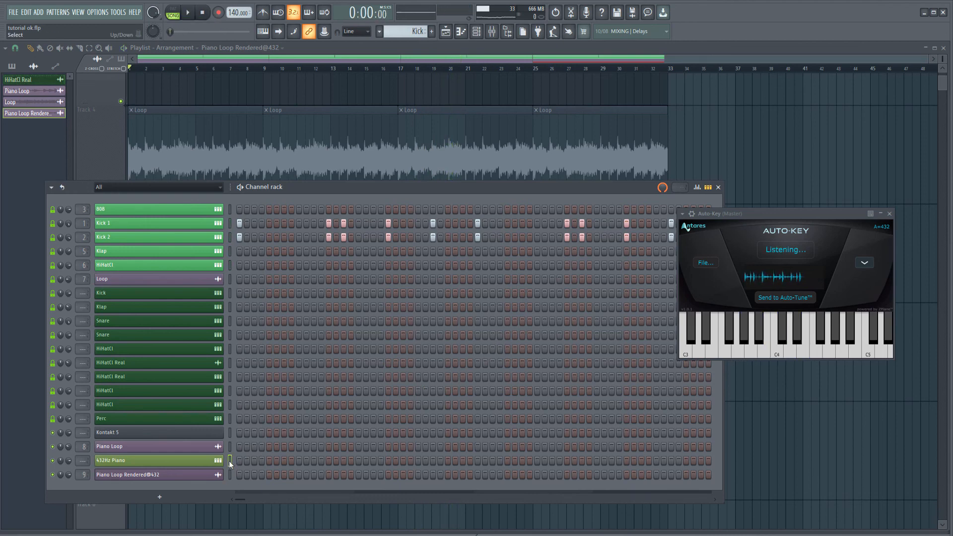
left_click(149, 447, "shift")
left_click(131, 465)
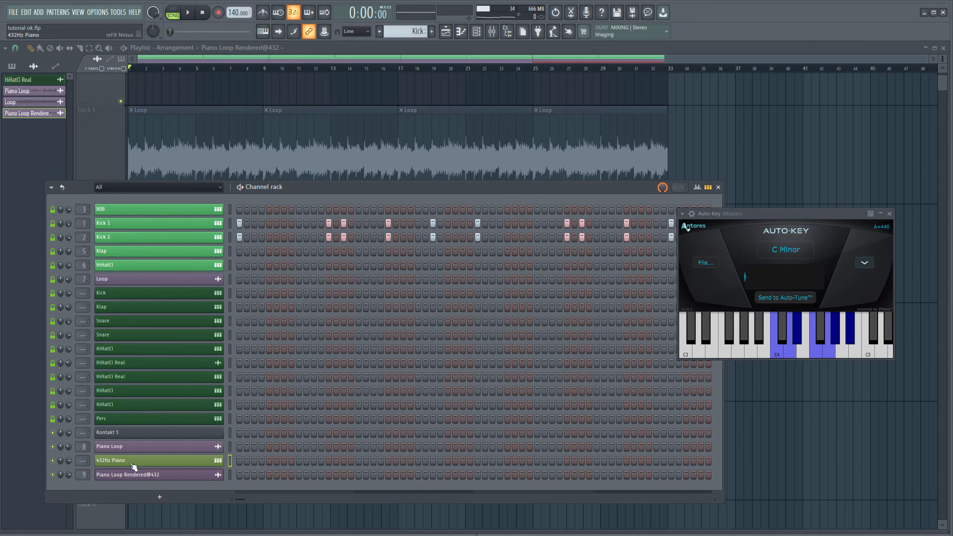
middle_click(132, 464)
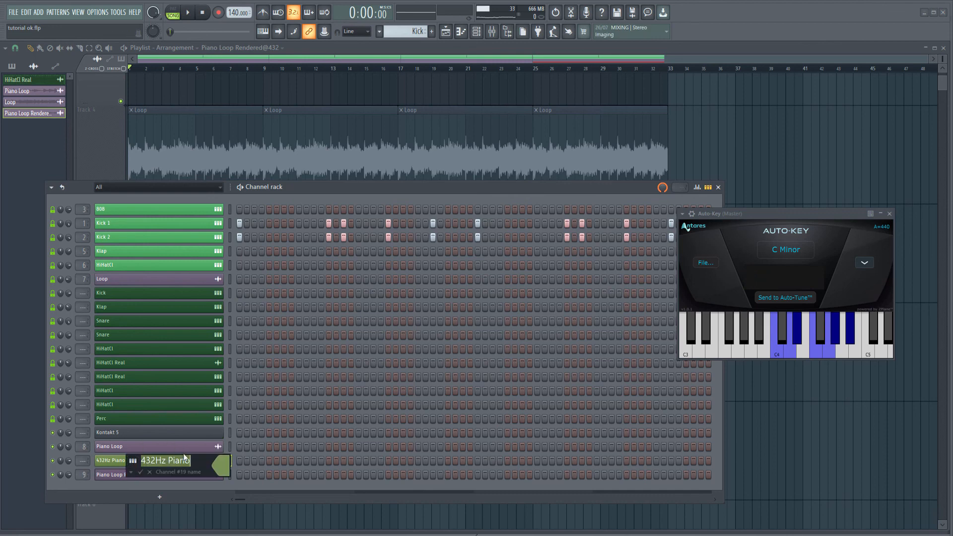
left_click(221, 465)
left_click(252, 429)
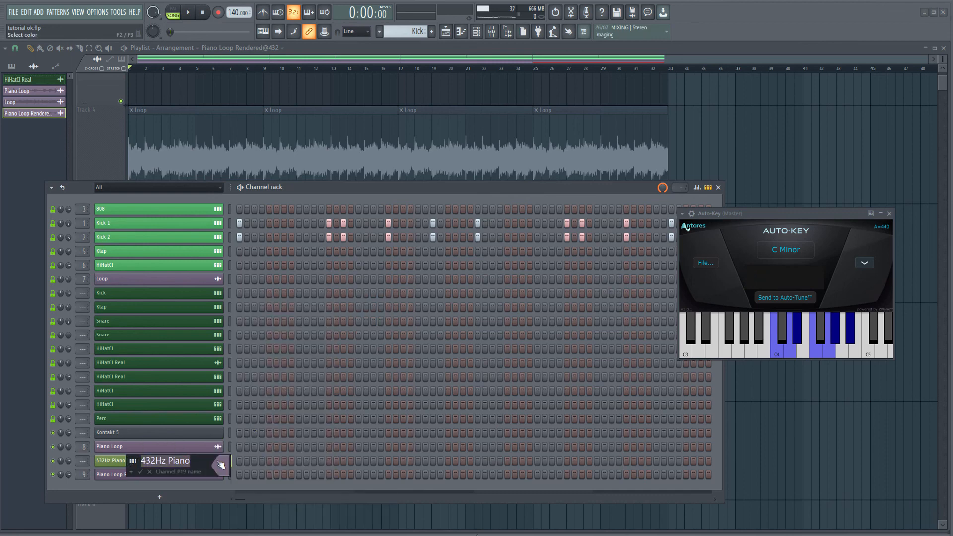
key("Return")
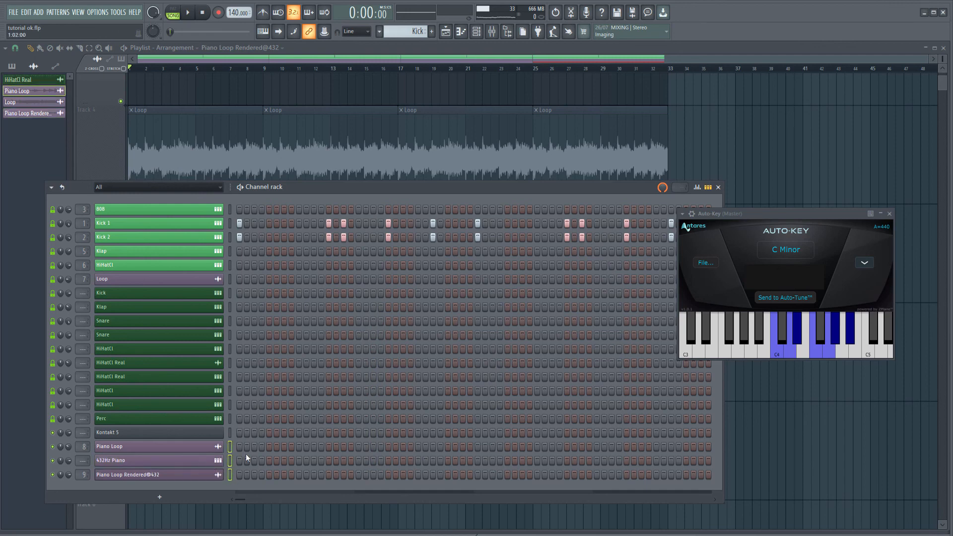
Move the three piano channels up directly below Loop, with Piano Loop Rendered@432 placed above 432Hz Piano
key("alt+Up")
key("alt+Up")
key("alt+Up")
key("alt+Up")
key("alt+Up")
key("alt+Up")
key("alt+Up")
key("alt+Up")
key("alt+Up")
key("alt+Up")
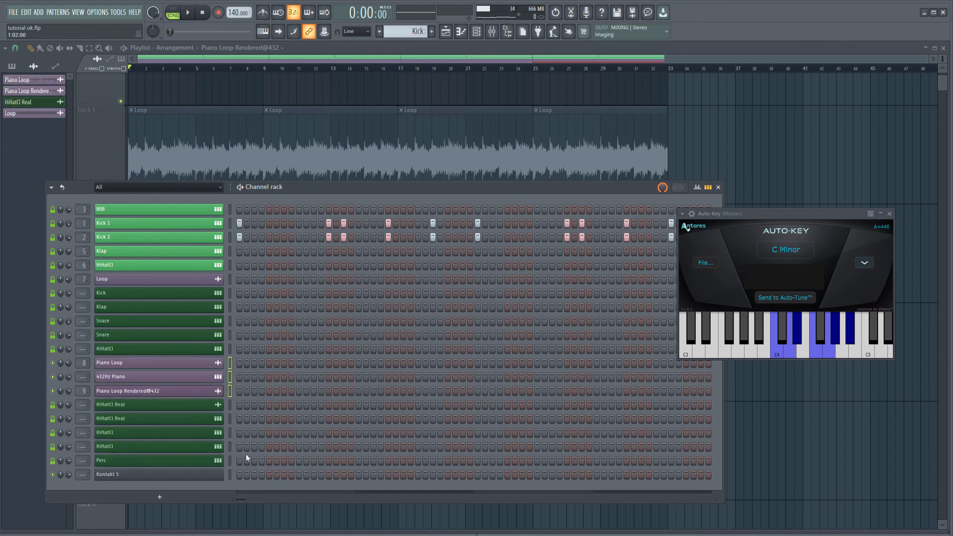
key("alt+Up")
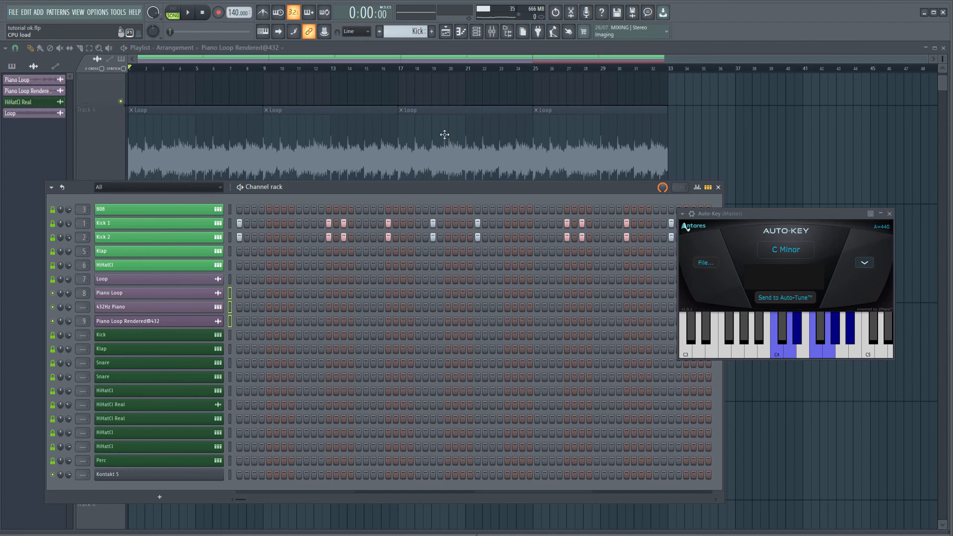
left_click(230, 322)
key("alt+Up")
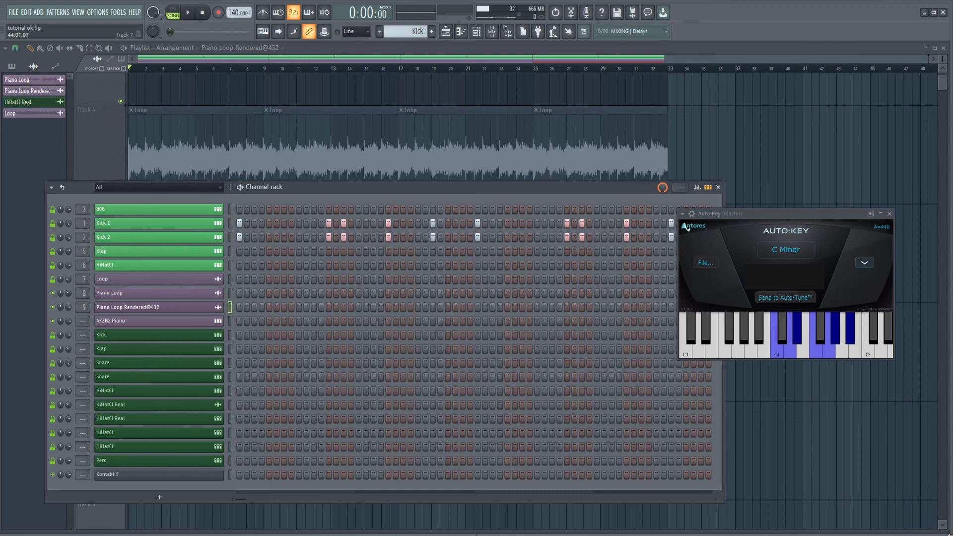
Assign the 432Hz Piano channel to mixer insert 10 and route that insert only to Insert 124
left_click(136, 326)
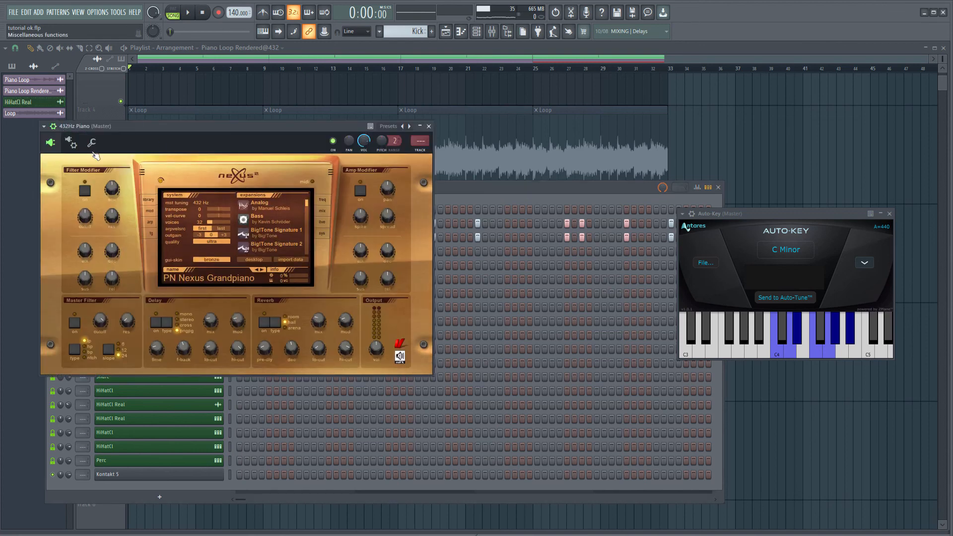
key("F9")
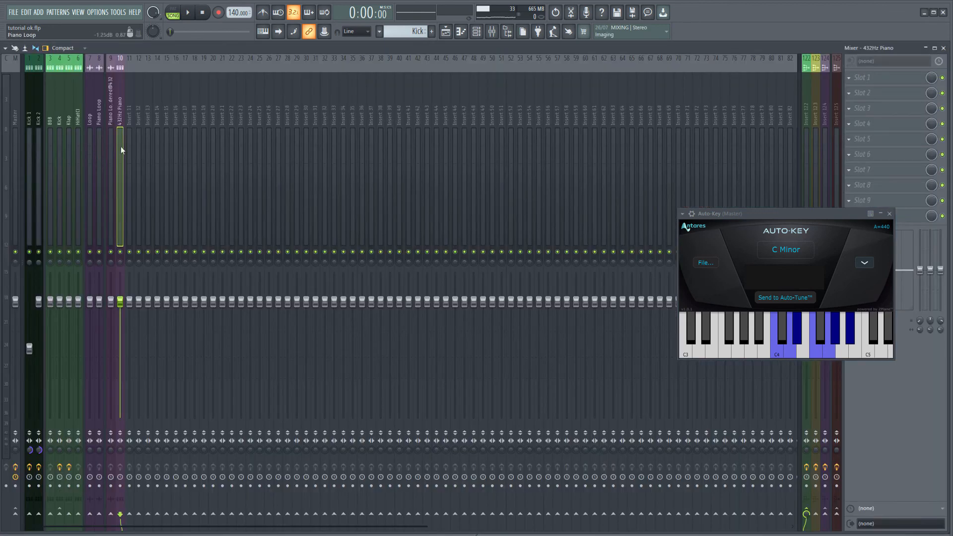
right_click(825, 516)
left_click(851, 489)
Examine the routing and effects of bus inserts 122 to 125, closing the Auto-Key window to see their effect slots
left_click(803, 105)
left_click(817, 109)
left_click(807, 121)
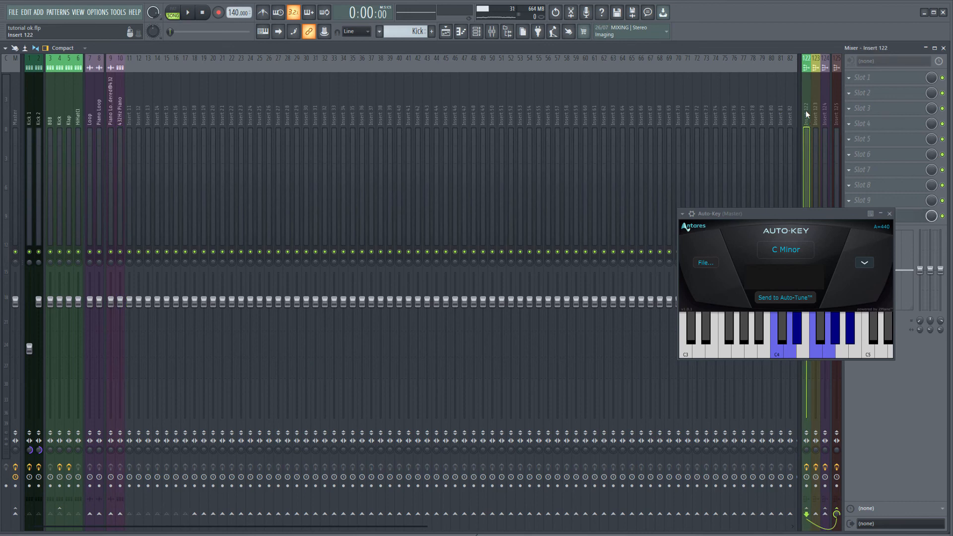
left_click(818, 118)
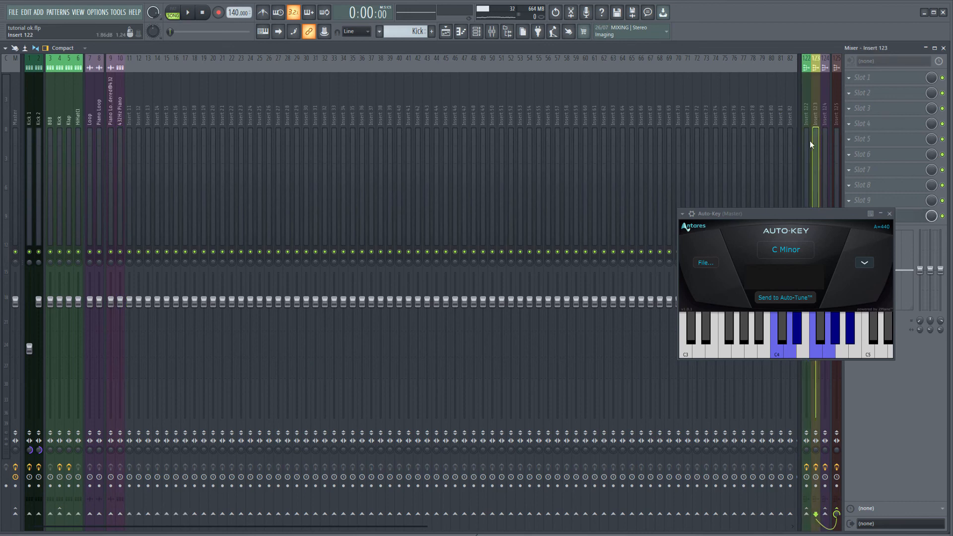
left_click(825, 121)
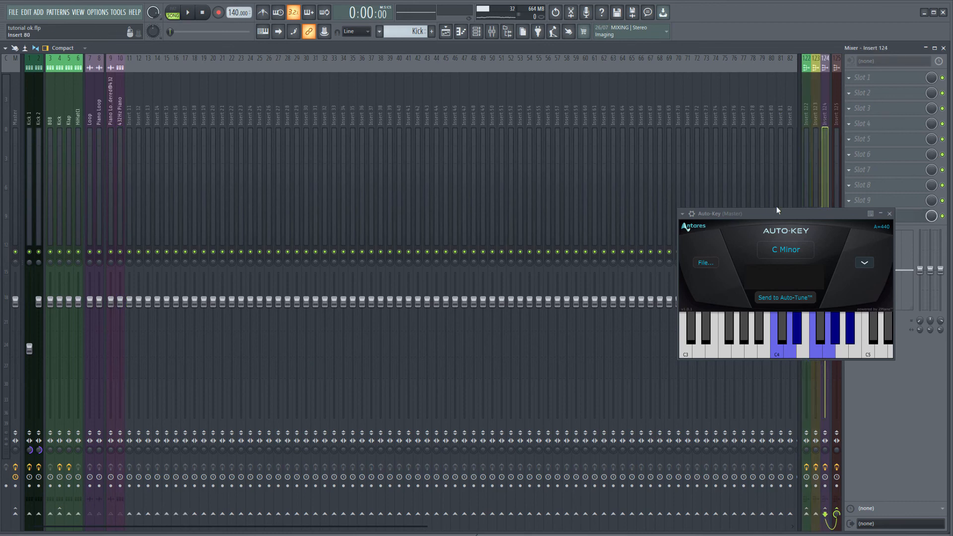
left_click(888, 213)
left_click(817, 135)
left_click(823, 131)
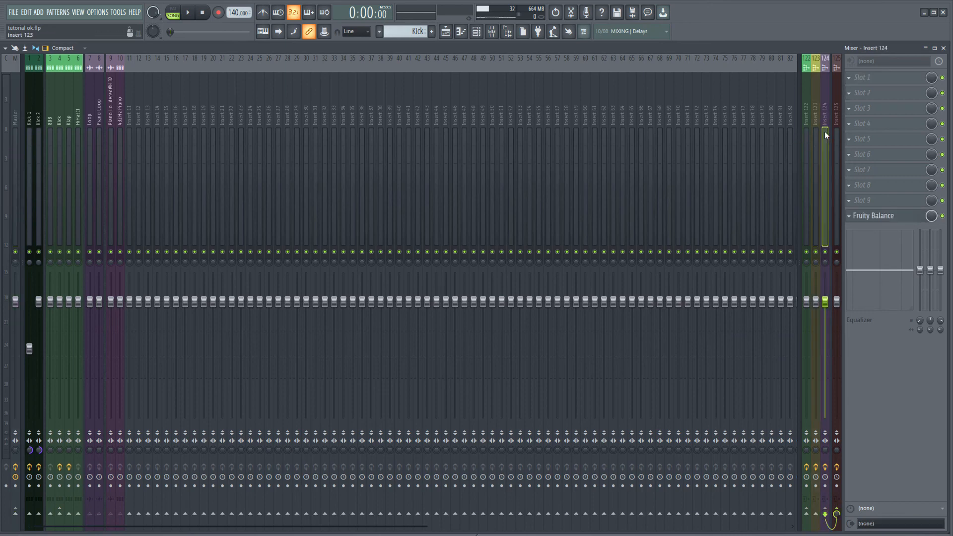
left_click(837, 129)
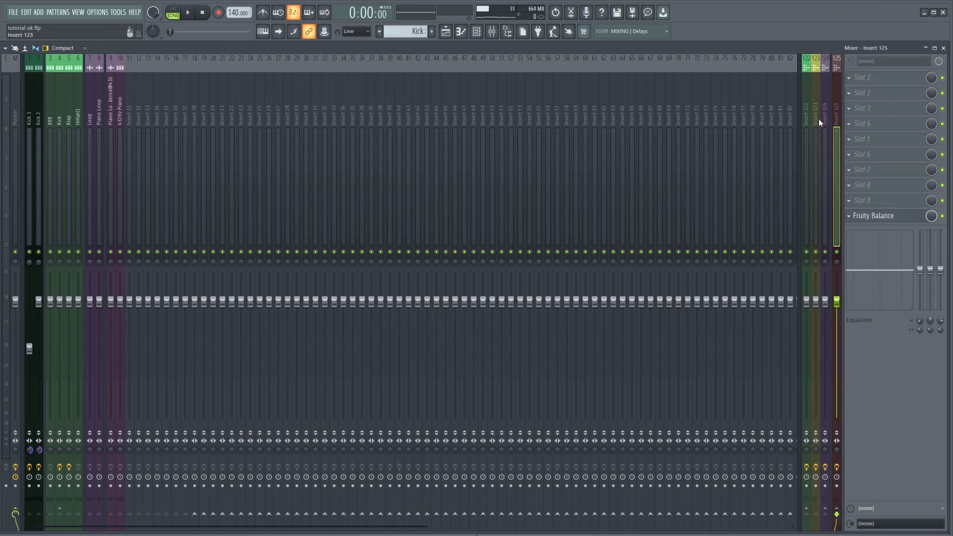
left_click(807, 131)
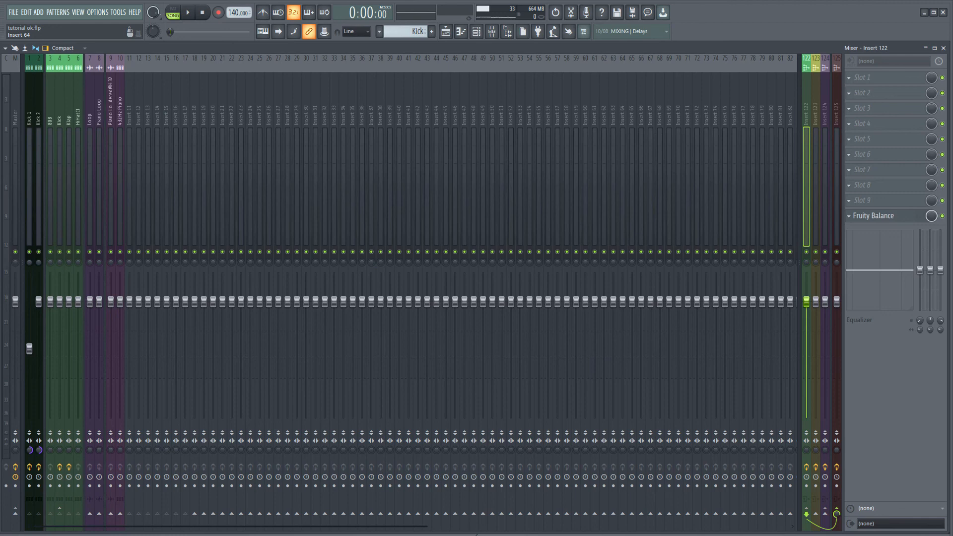
left_click(219, 134)
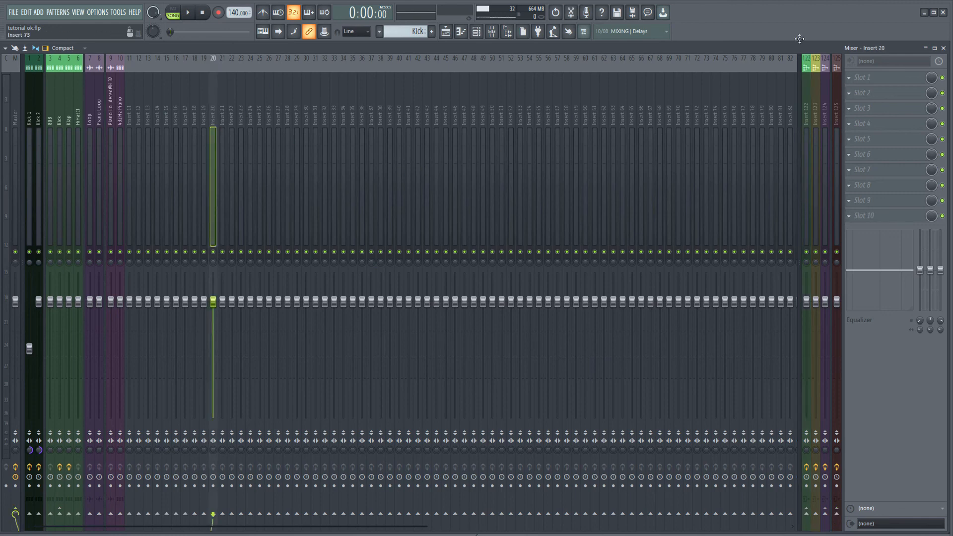